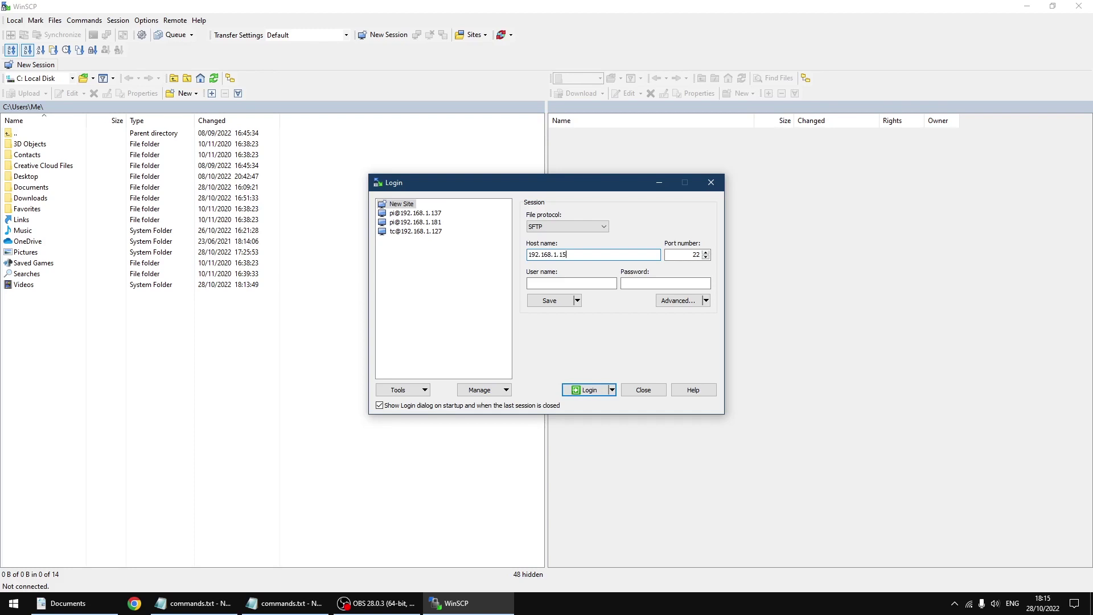
Step: Enter the device's user name and password for the SFTP login to 192.168.1.150
left_click(575, 284)
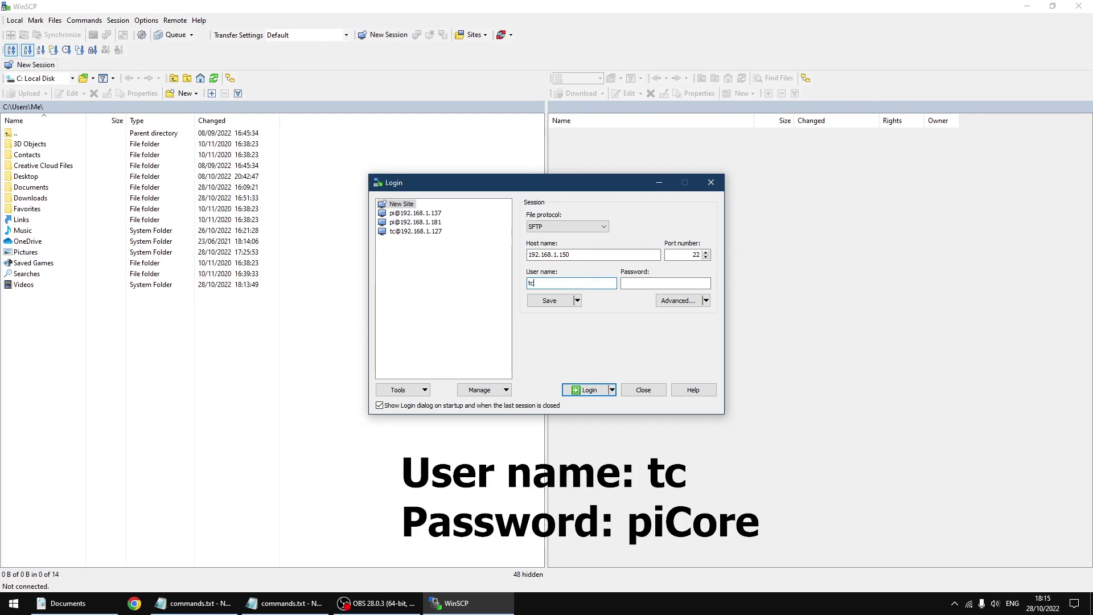
left_click(626, 283)
type("piCore")
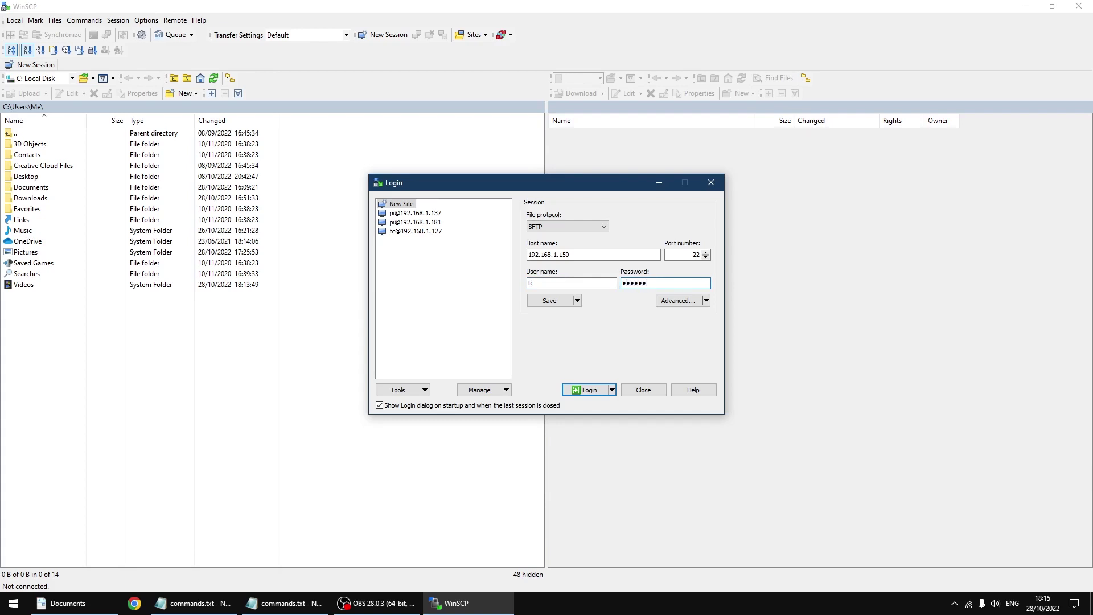
Step: Save the 192.168.1.150 site with its password, then log in and accept the new host key
left_click(577, 300)
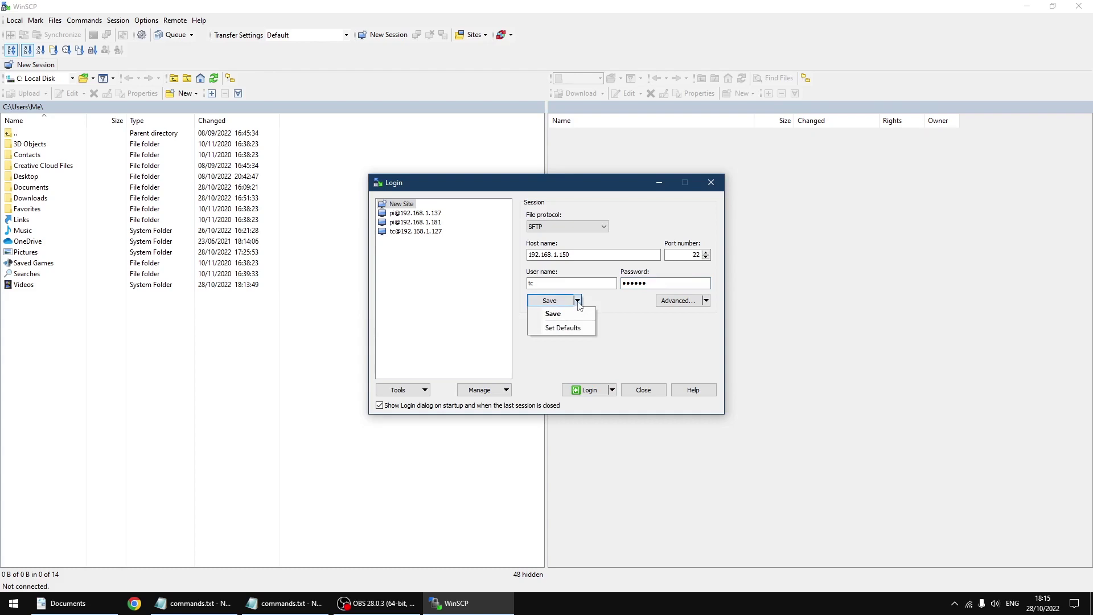
left_click(577, 313)
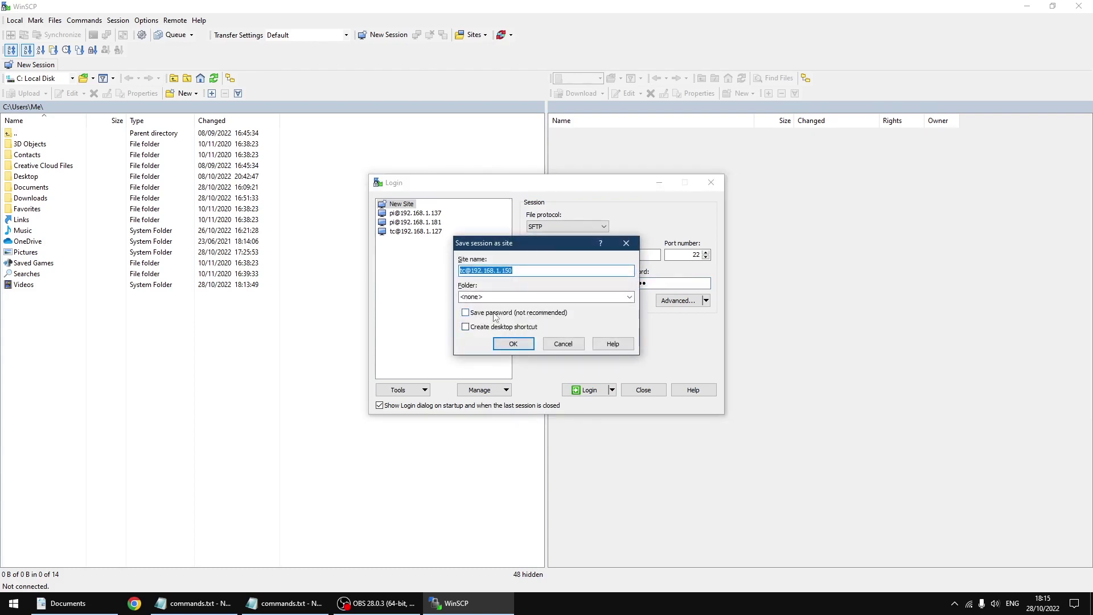
left_click(494, 315)
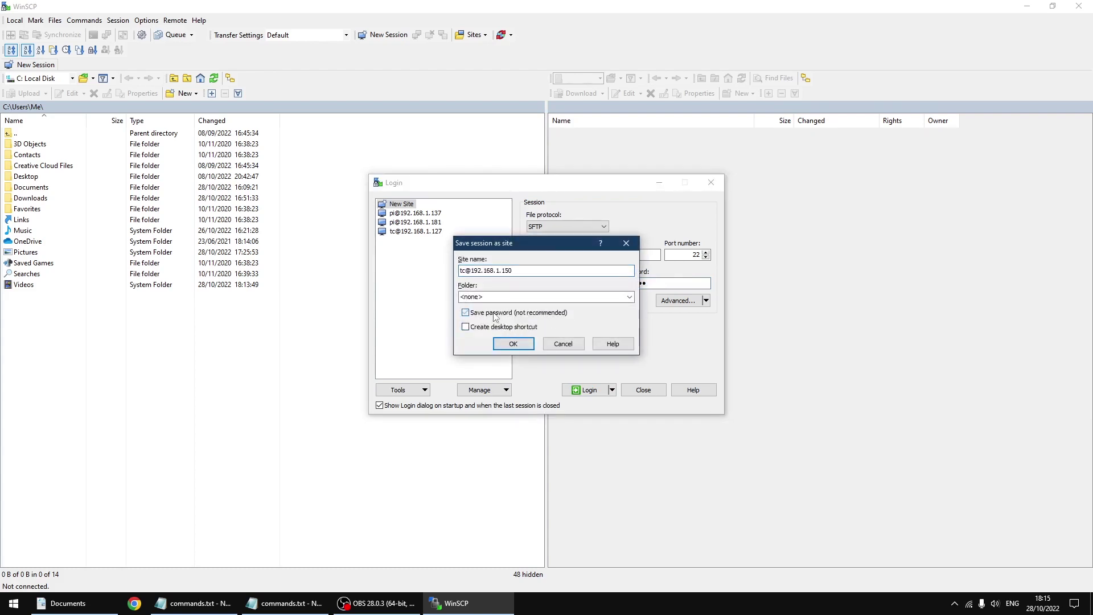
left_click(514, 344)
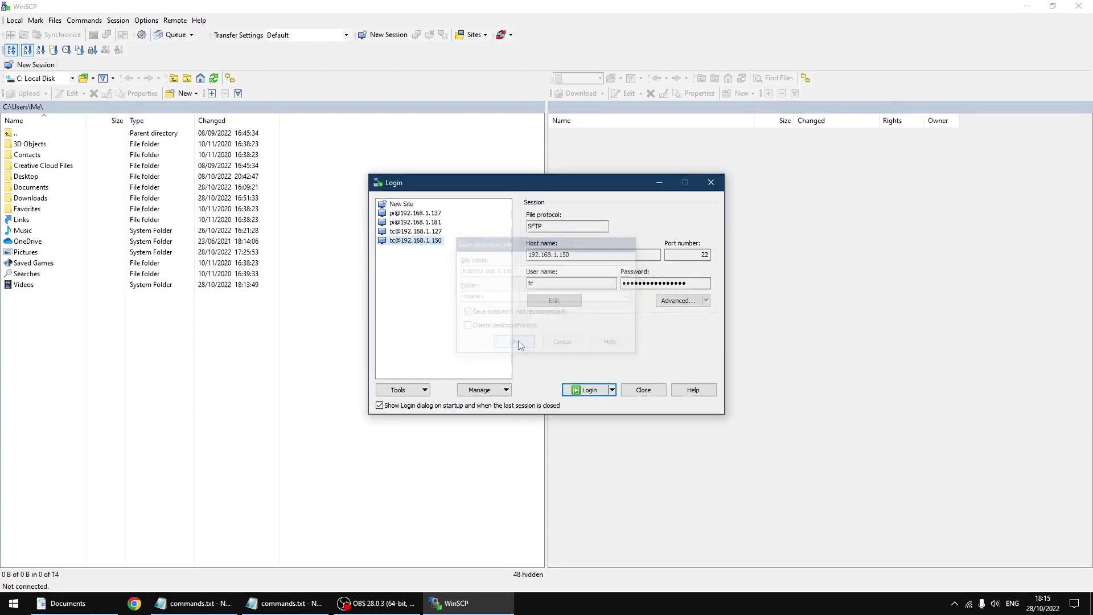
left_click(590, 390)
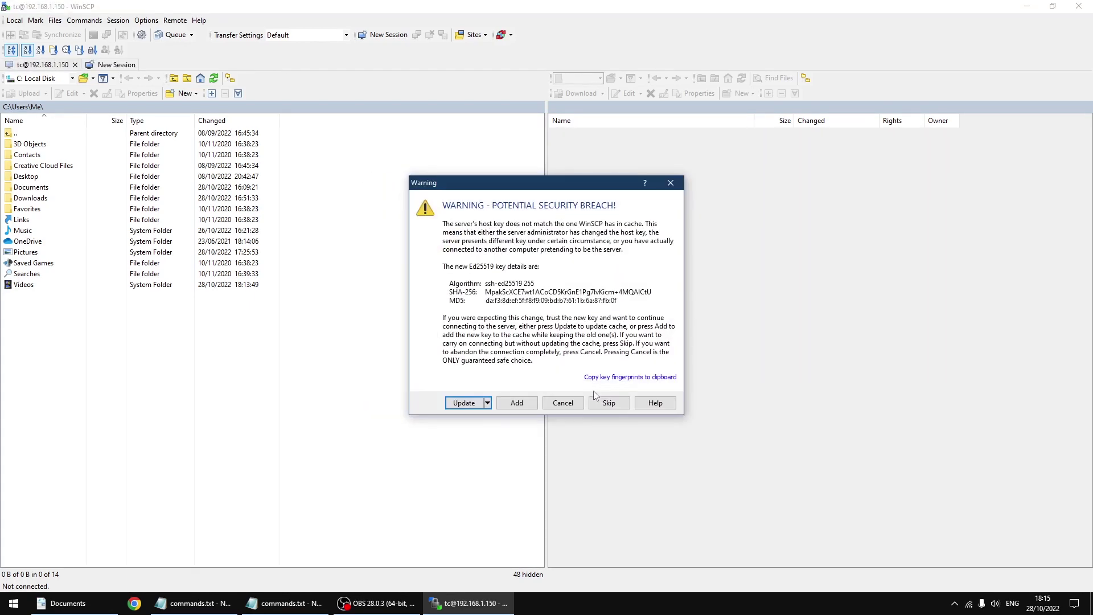
left_click(473, 404)
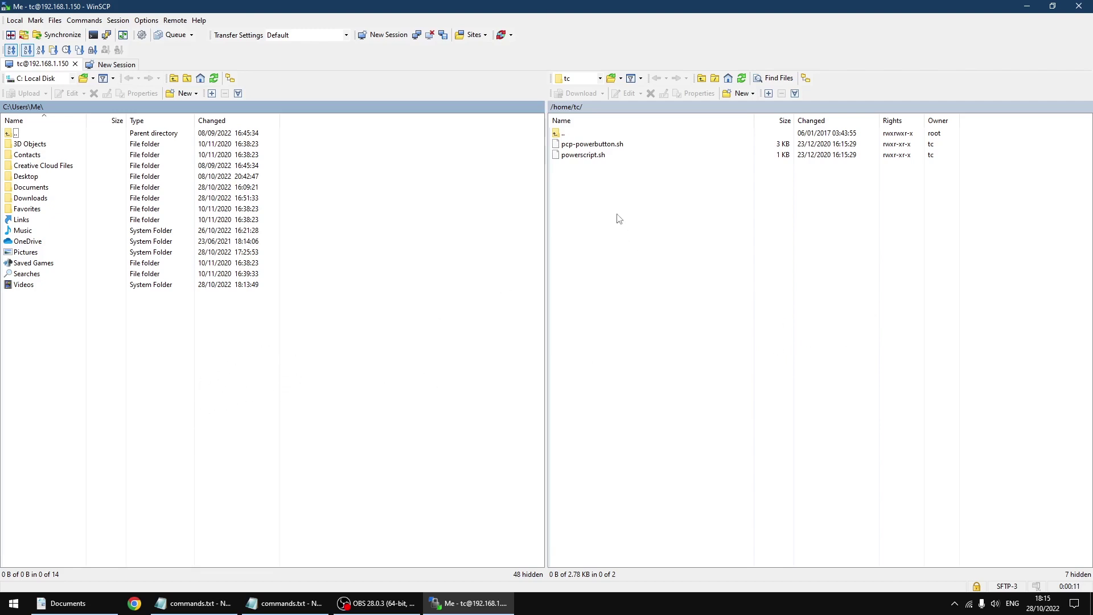
Step: Browse the remote pane from root to /mnt/mmcblk0p2/tce/optional and scroll through the extension files
left_click(600, 79)
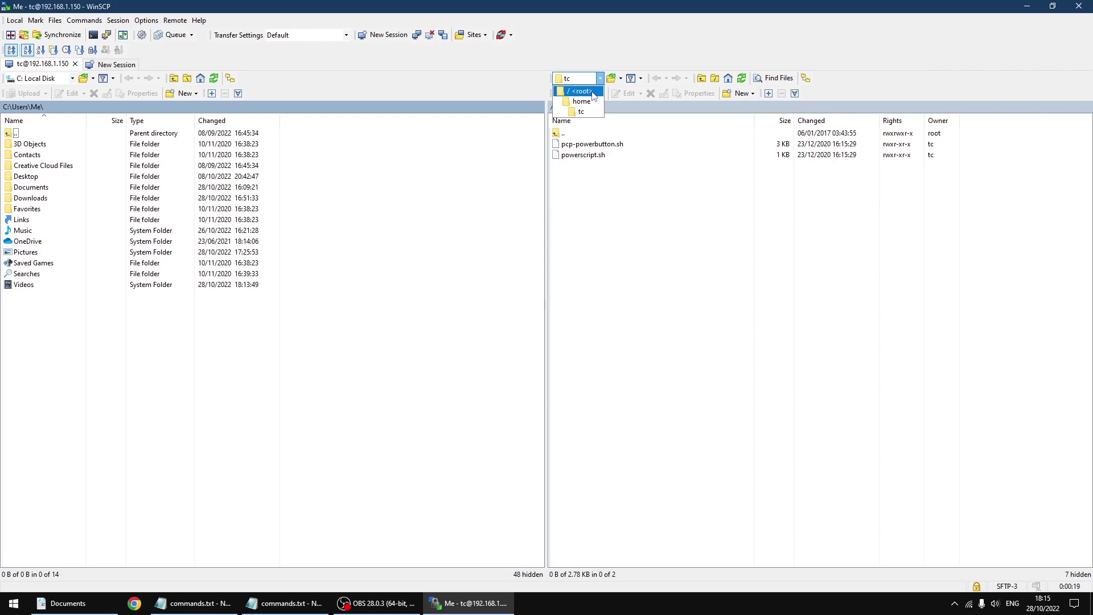
left_click(586, 91)
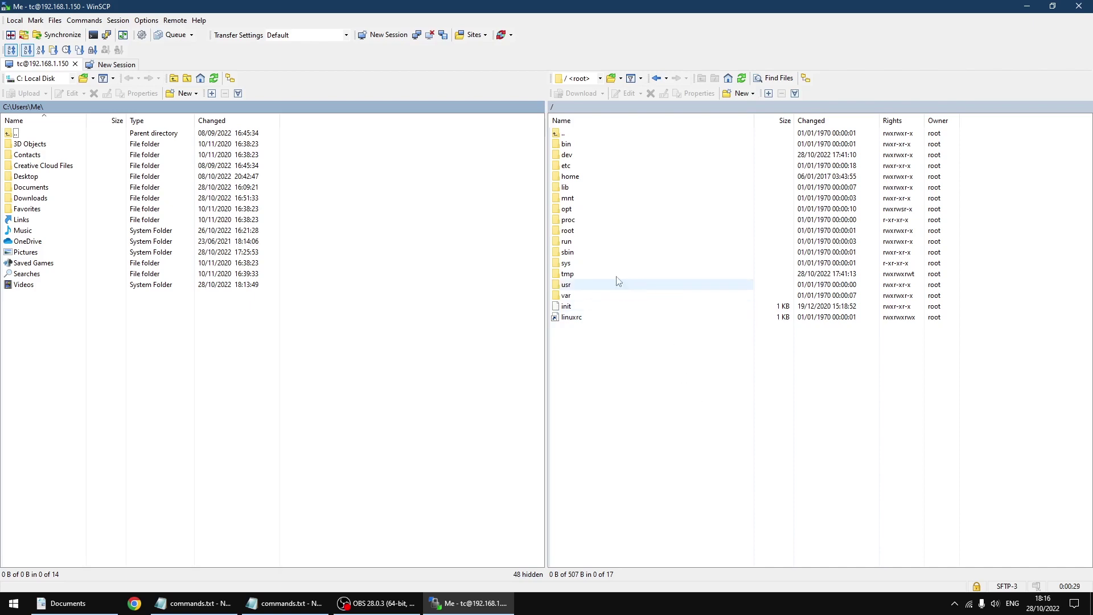
double_click(568, 199)
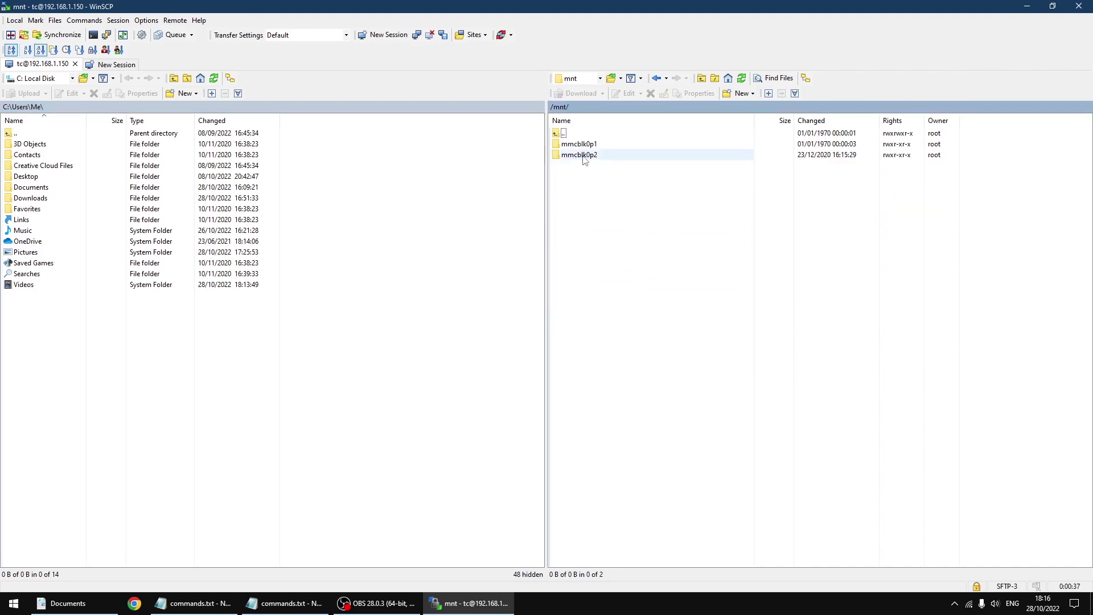
double_click(581, 155)
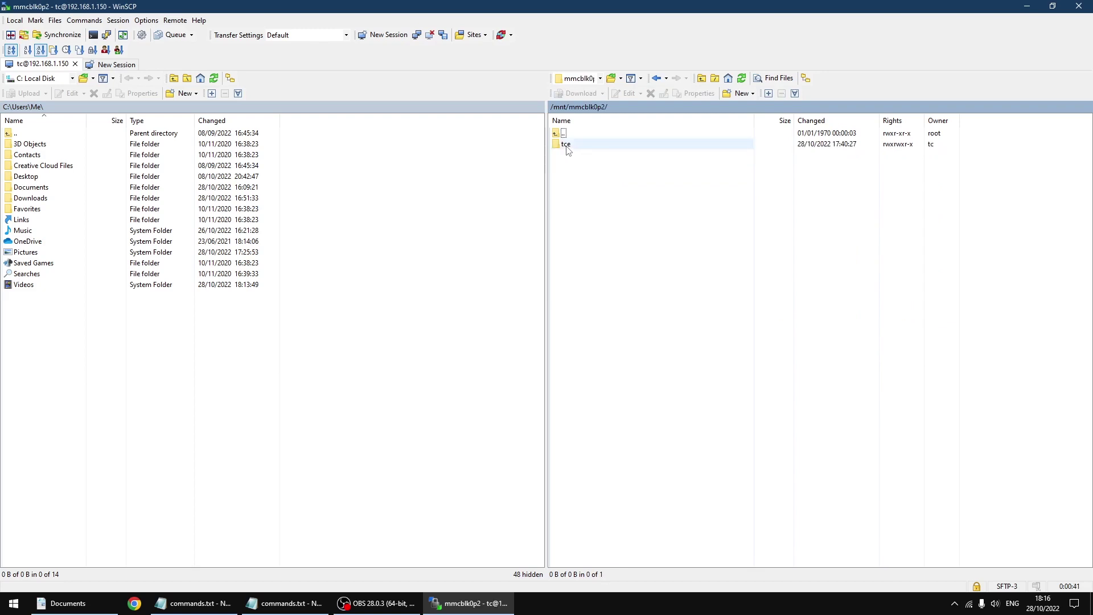
double_click(566, 144)
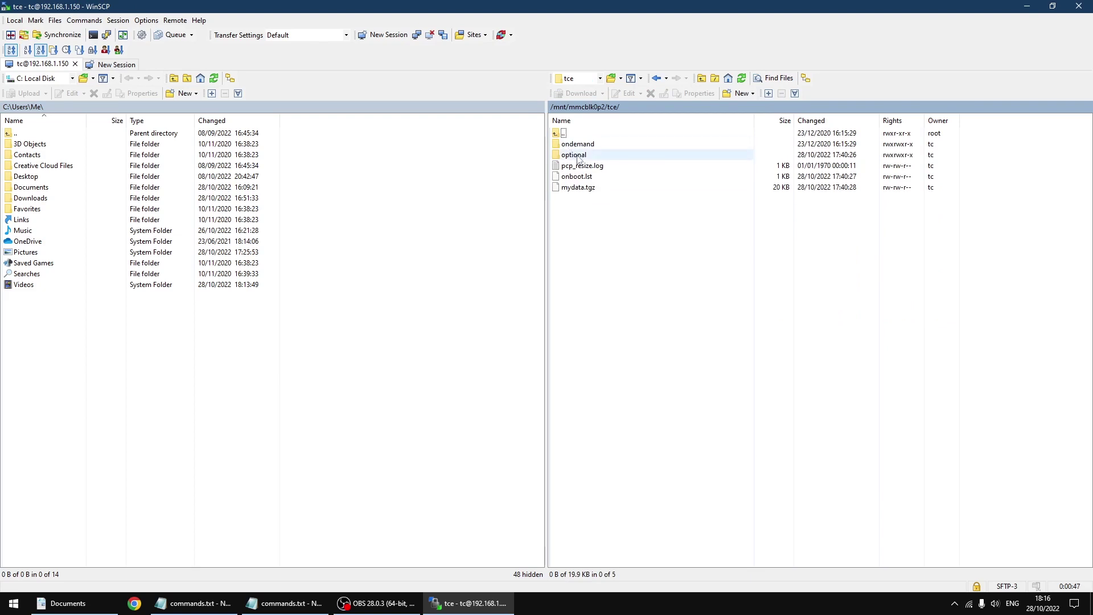
double_click(574, 155)
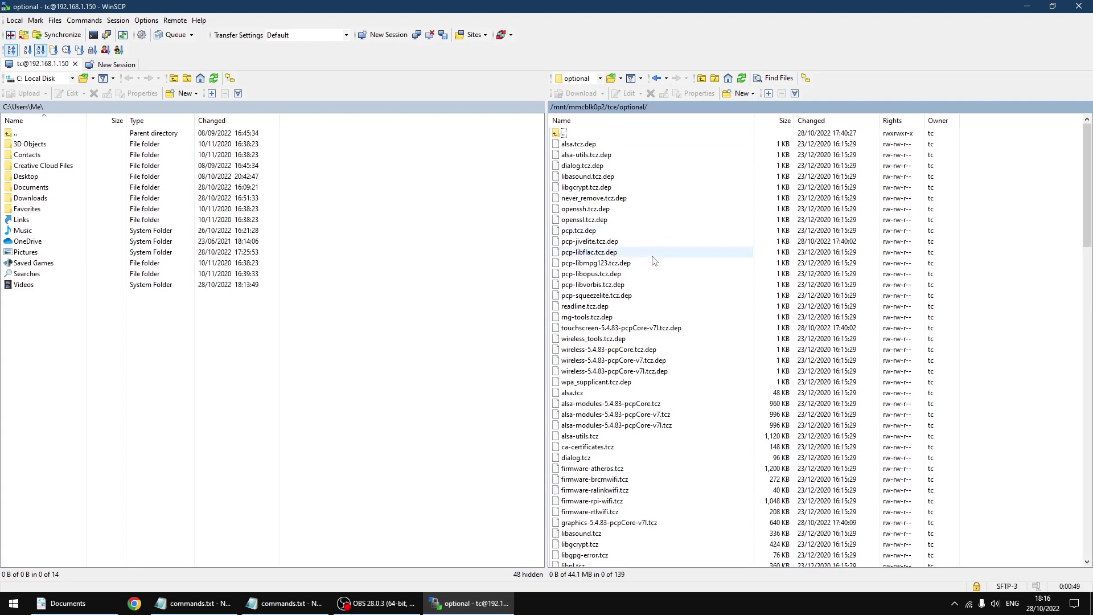
scroll(652, 257, "down", 8)
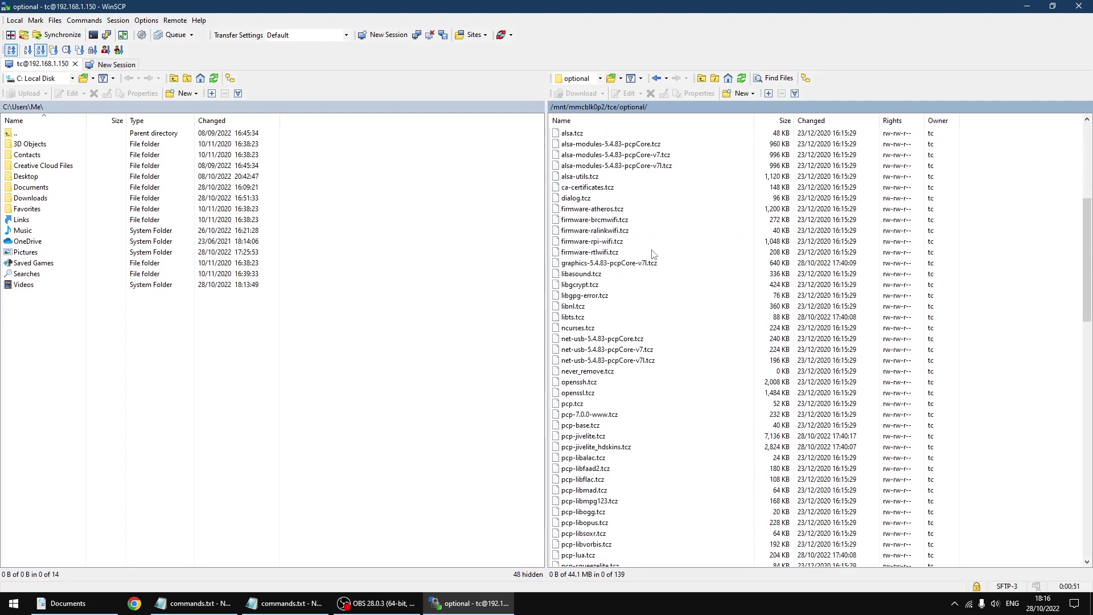
scroll(653, 254, "down", 12)
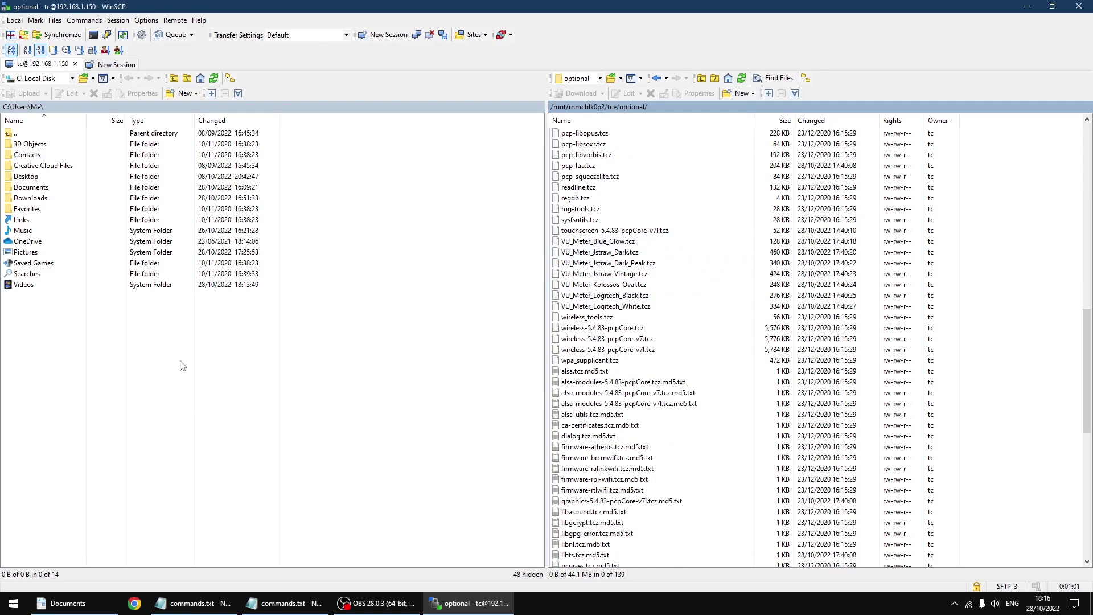
Step: Open Documents > New Meters locally and upload the seven VU_Meter .tcz files to the remote optional folder
double_click(32, 189)
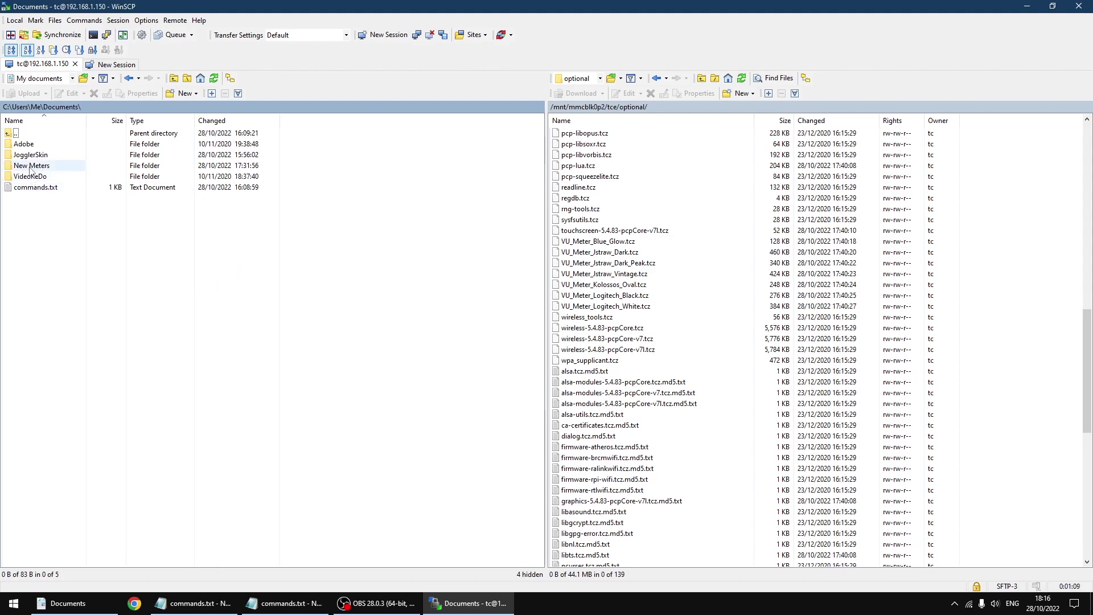
double_click(31, 166)
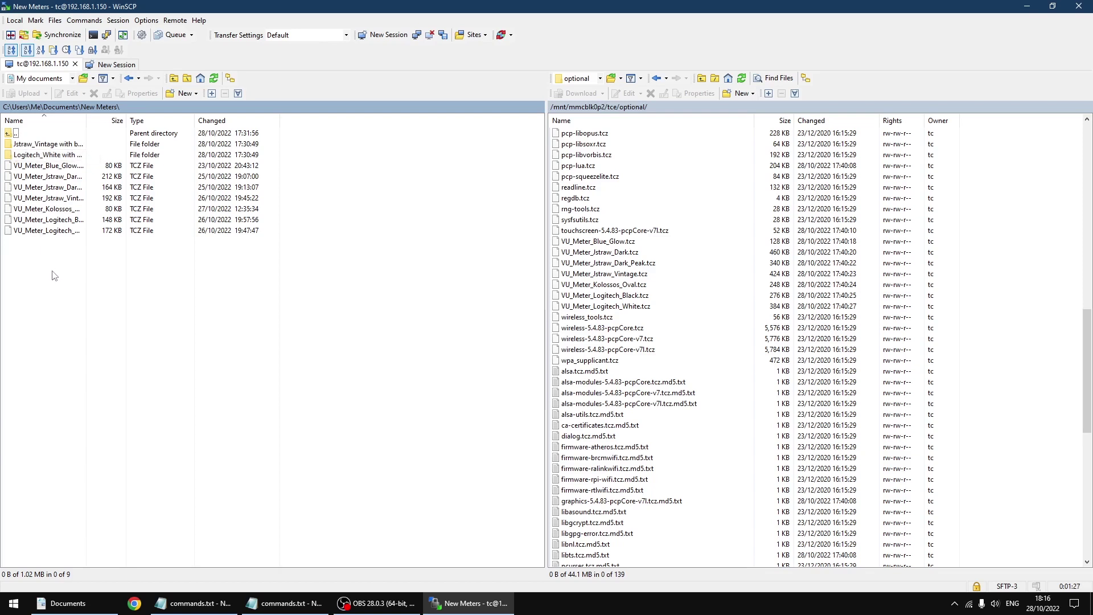
left_click_drag(52, 271, 991, 367)
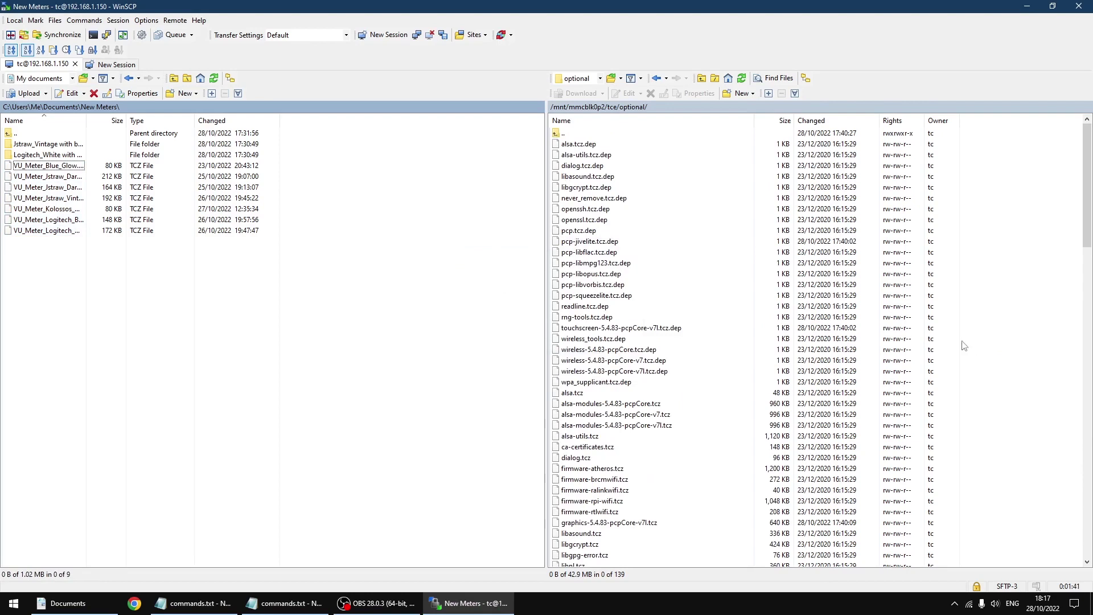
Step: Return the remote pane to /home/tc and open the local JogglerSkin folder under Documents
left_click(600, 77)
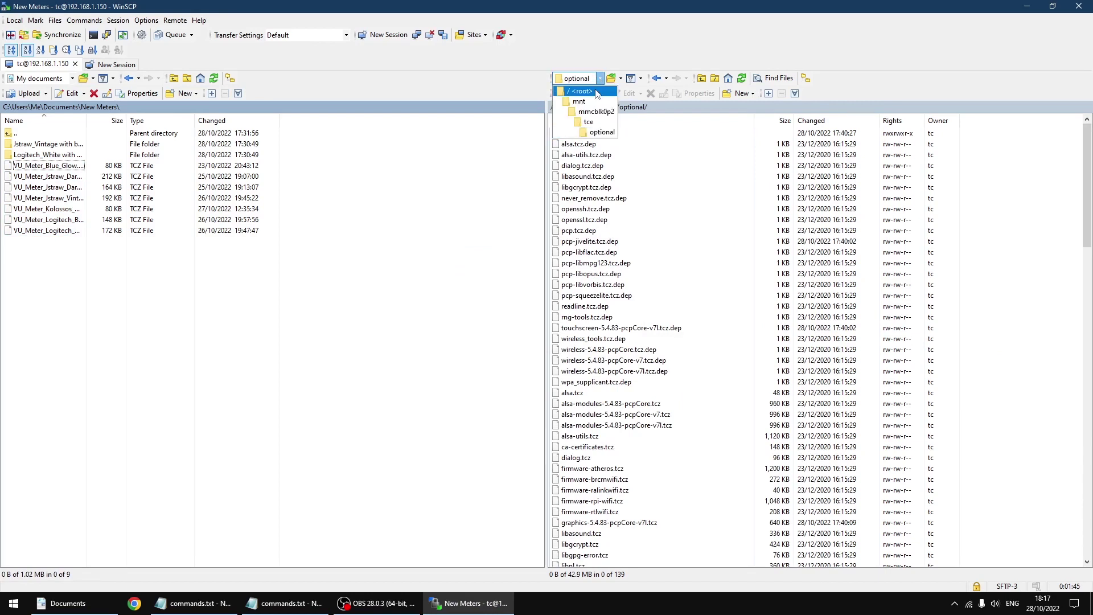
left_click(597, 92)
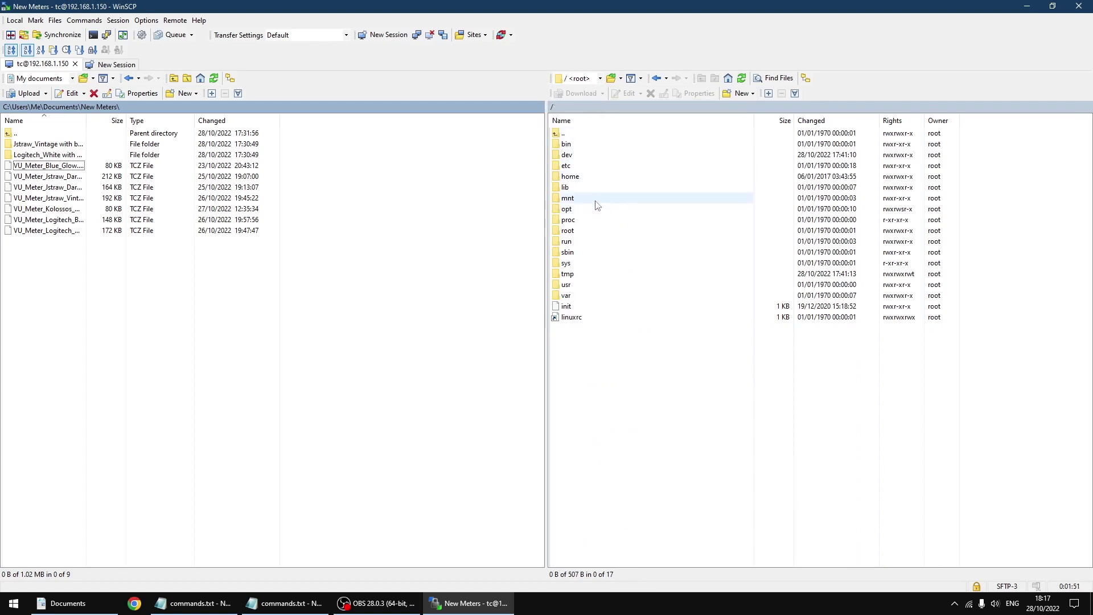
double_click(572, 177)
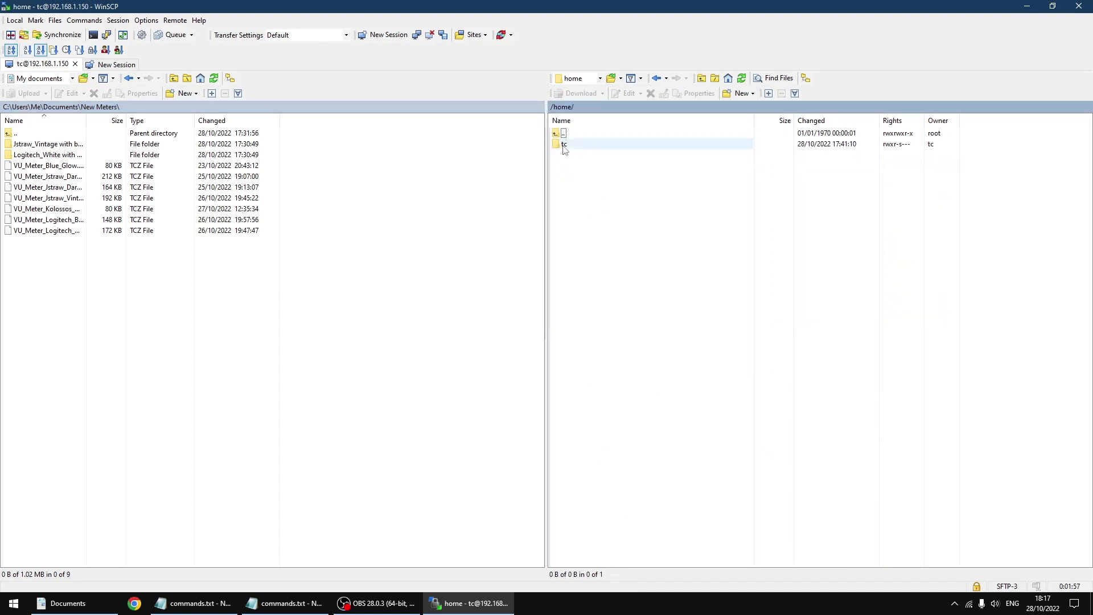
double_click(564, 147)
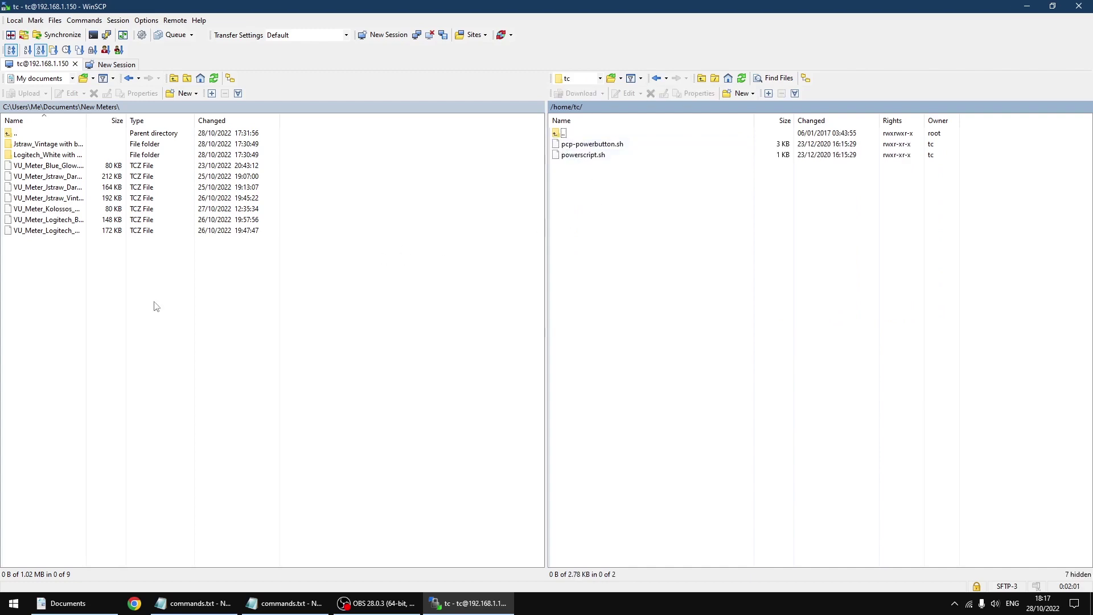
double_click(9, 134)
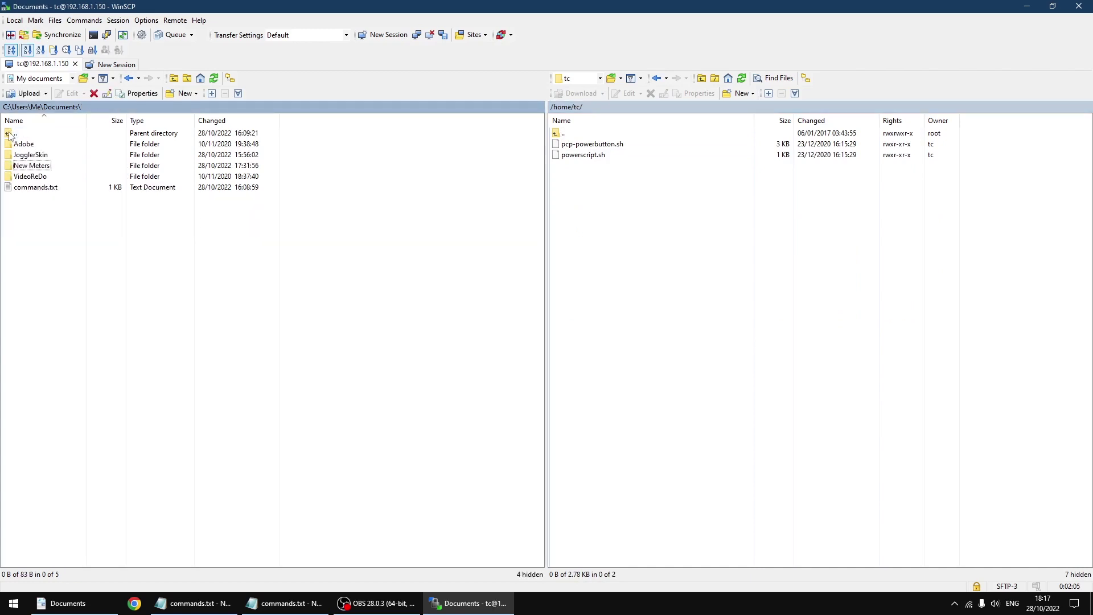
double_click(34, 155)
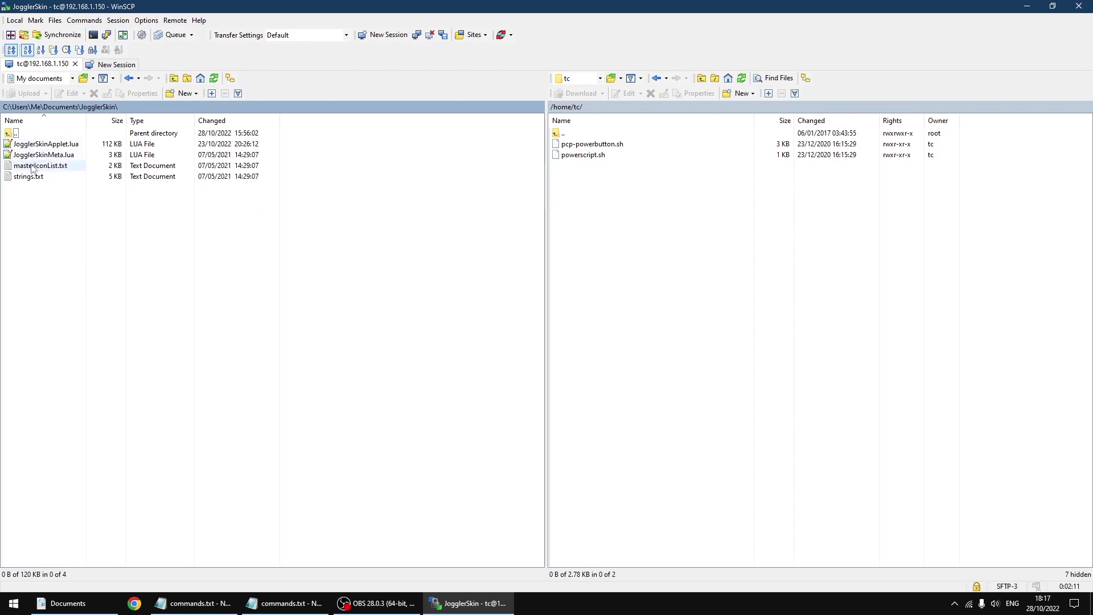
Step: Drag the JogglerSkin folder from local Documents into the remote /home/tc folder
double_click(9, 134)
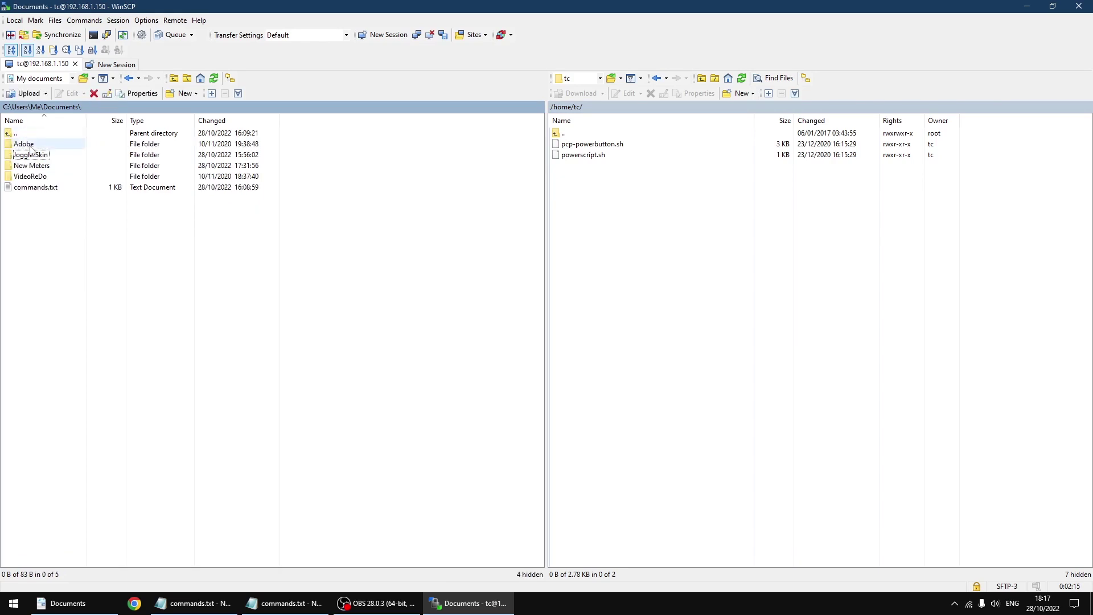
left_click(17, 156)
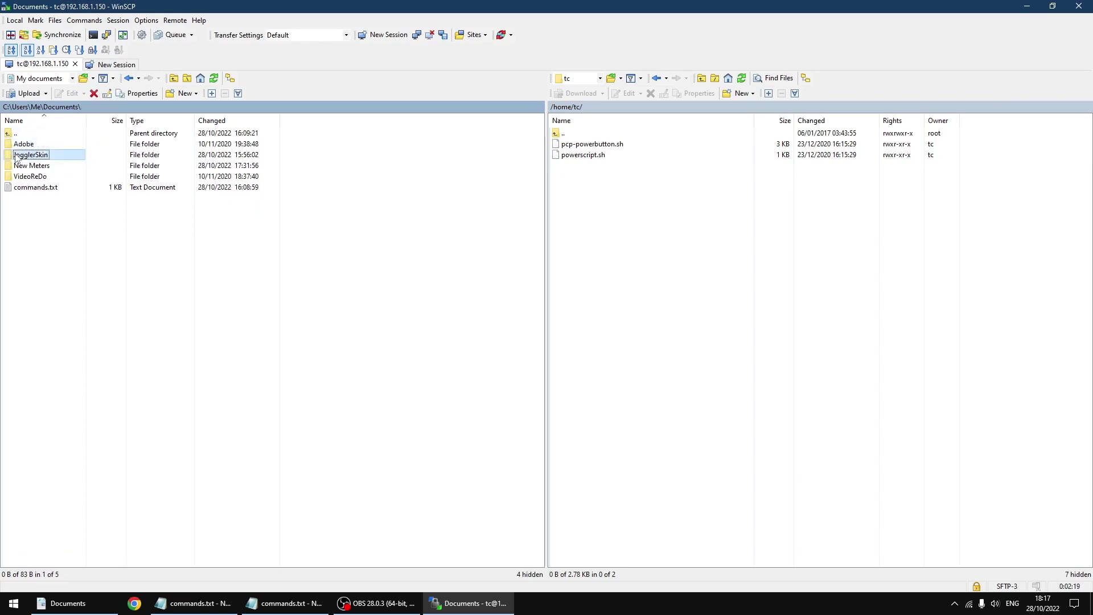
left_click_drag(17, 157, 622, 248)
left_click_drag(621, 249, 623, 248)
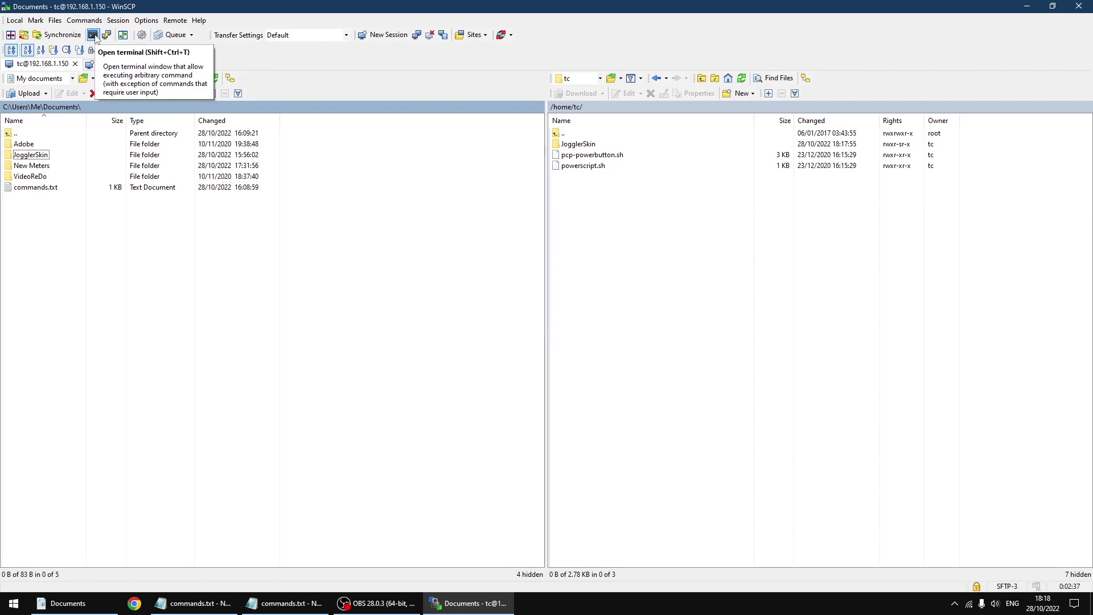
Step: Open a console on the device and copy the JogglerSkin copy command from the commands notes
left_click(93, 35)
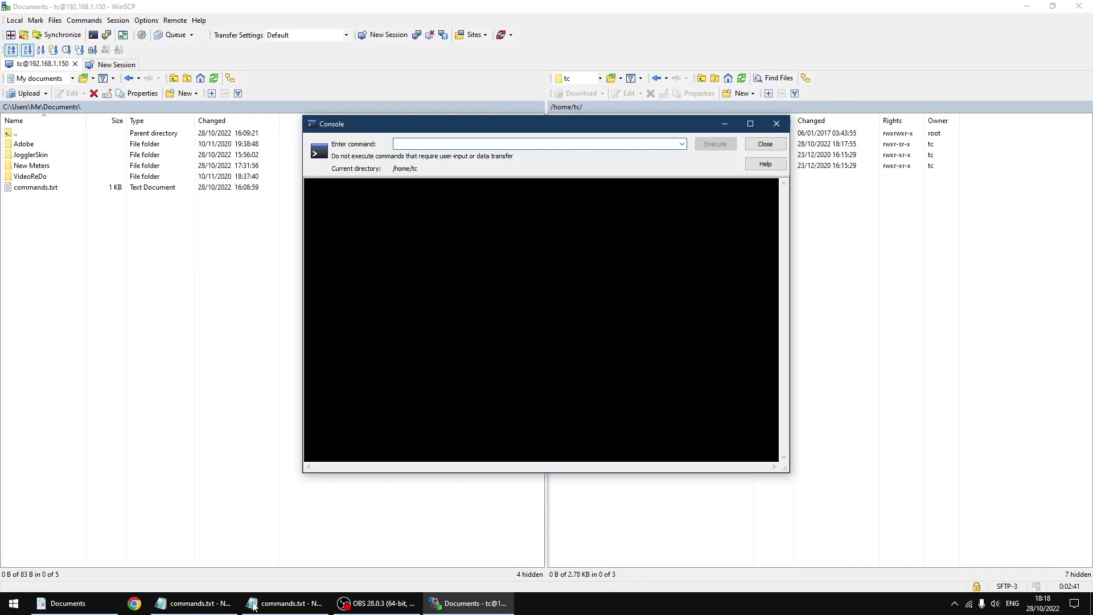
left_click(220, 610)
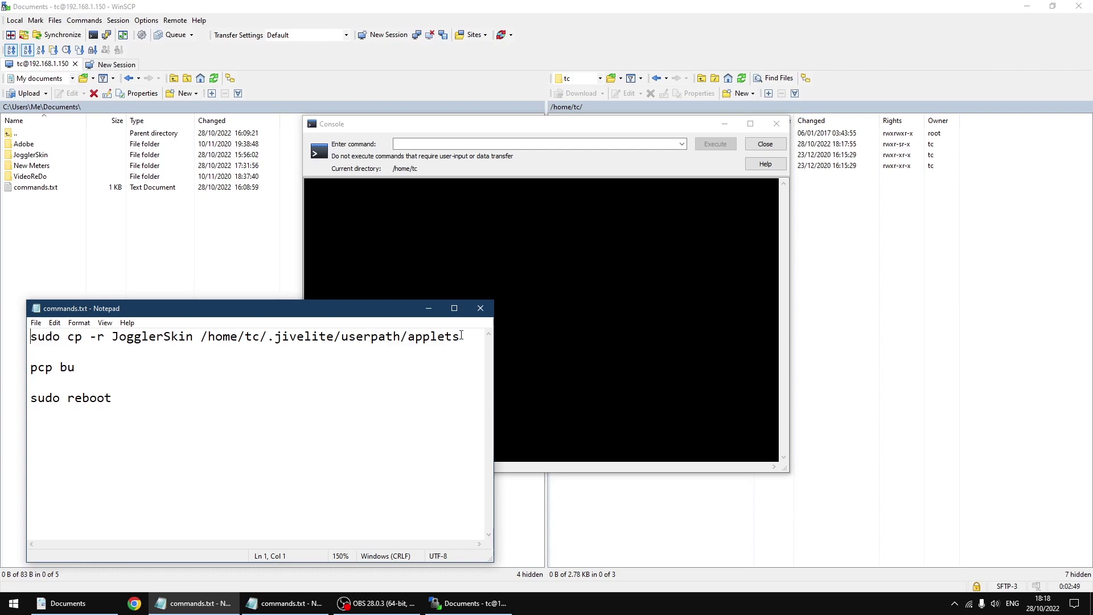
left_click_drag(461, 336, 42, 335)
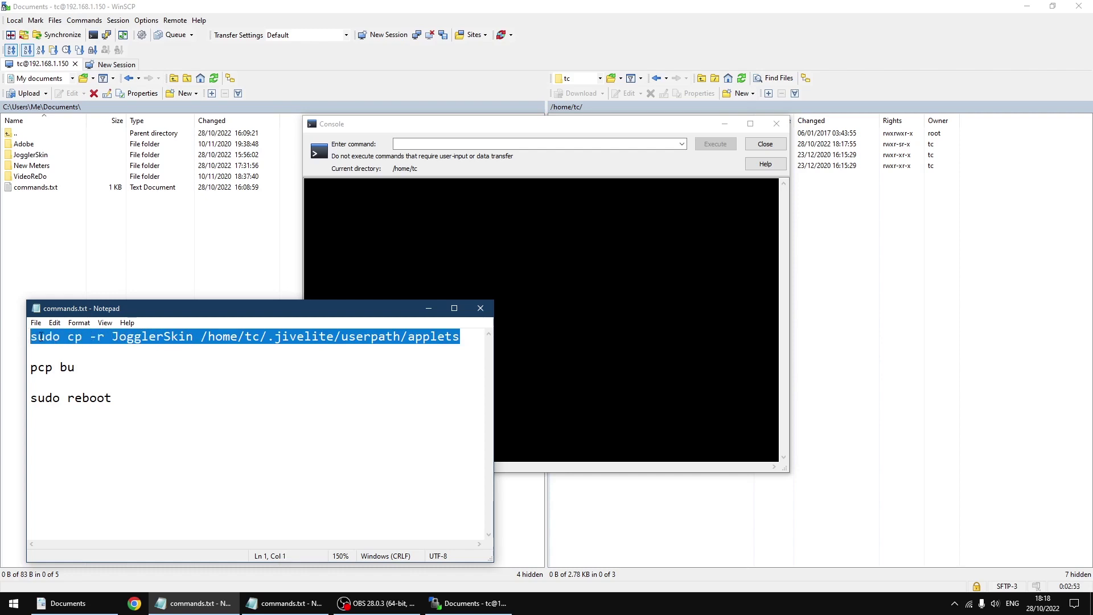
right_click(41, 337)
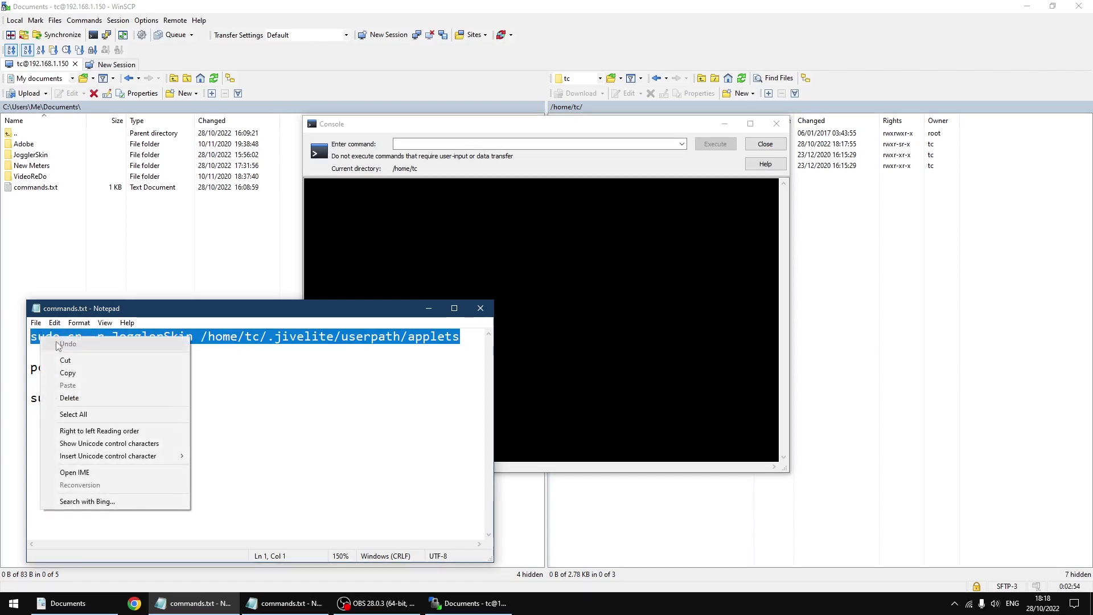
left_click(87, 373)
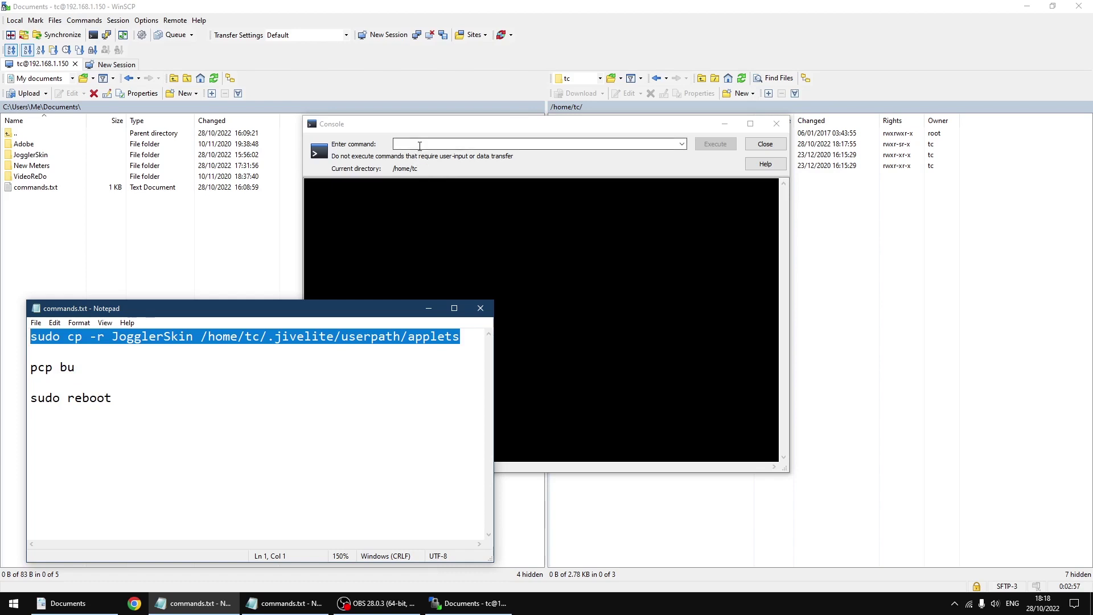
Step: Paste and run sudo cp -r JogglerSkin /home/tc/.jivelite/userpath/applets in the console
left_click(420, 145)
right_click(419, 145)
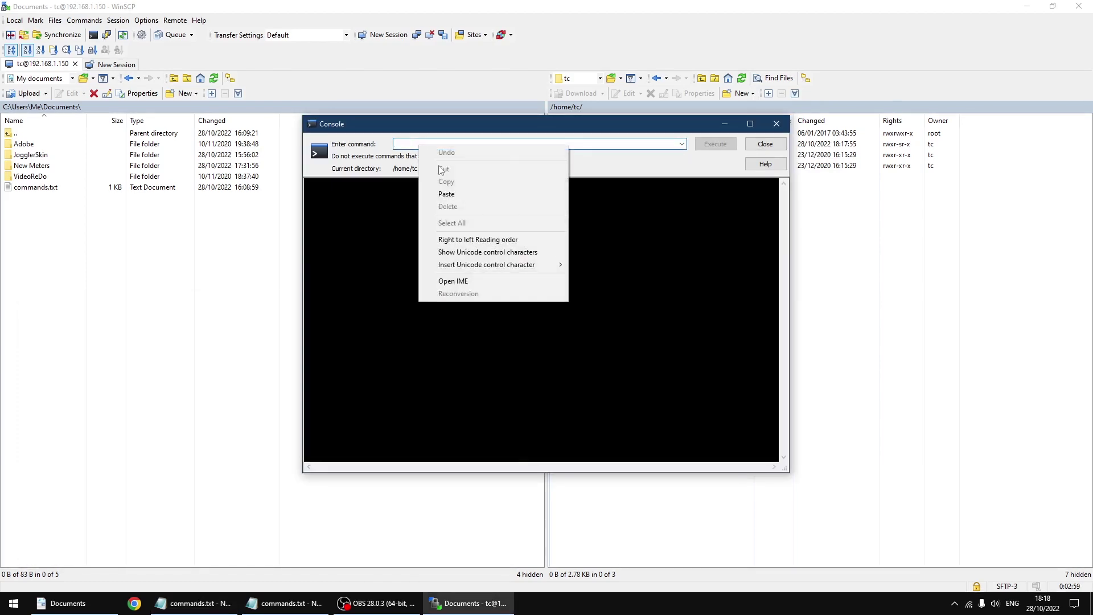
left_click(455, 194)
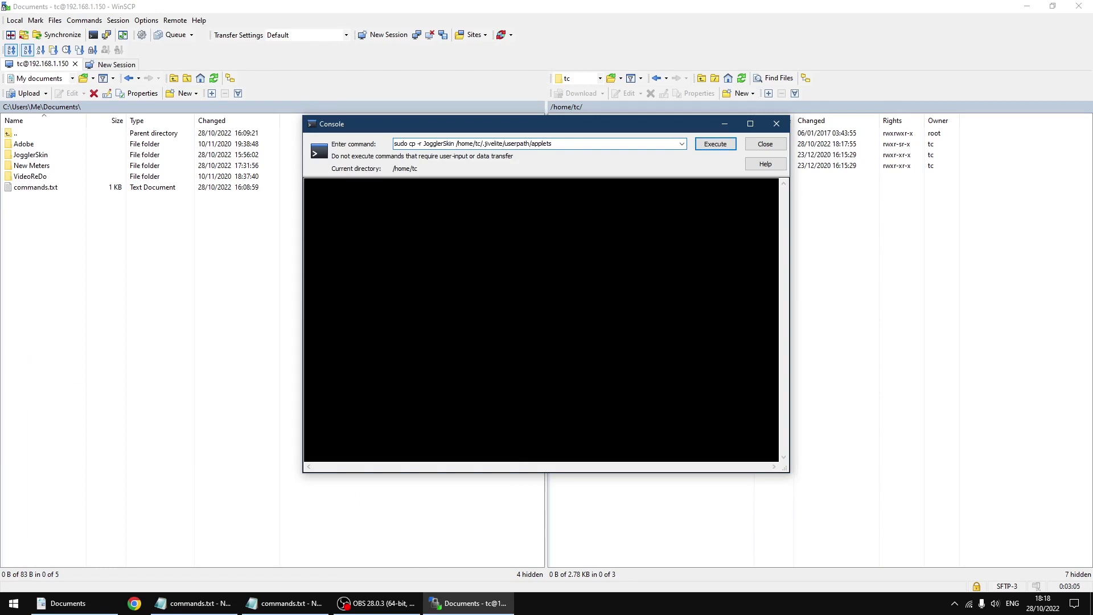
left_click(715, 144)
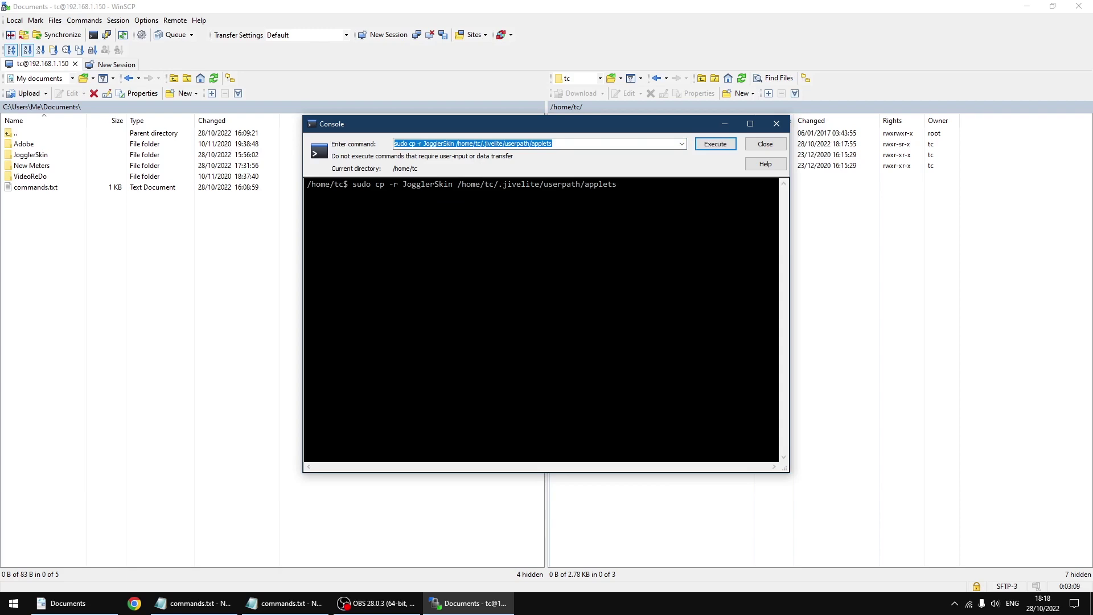
left_click(222, 602)
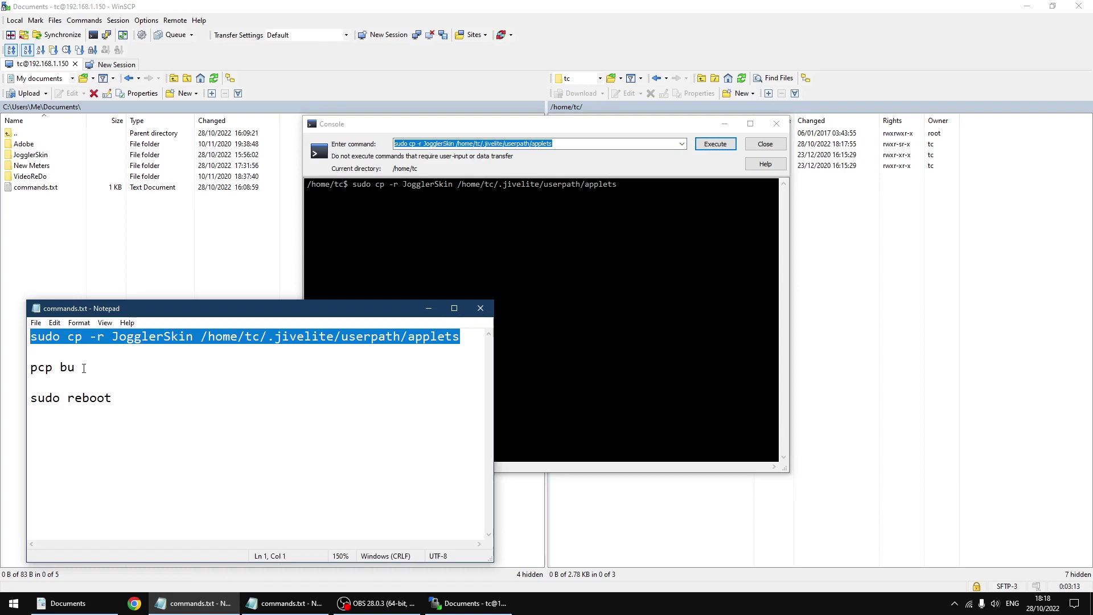
Step: Copy 'pcp bu' from the notes into the console and execute it to back up changes
left_click_drag(83, 371, 30, 369)
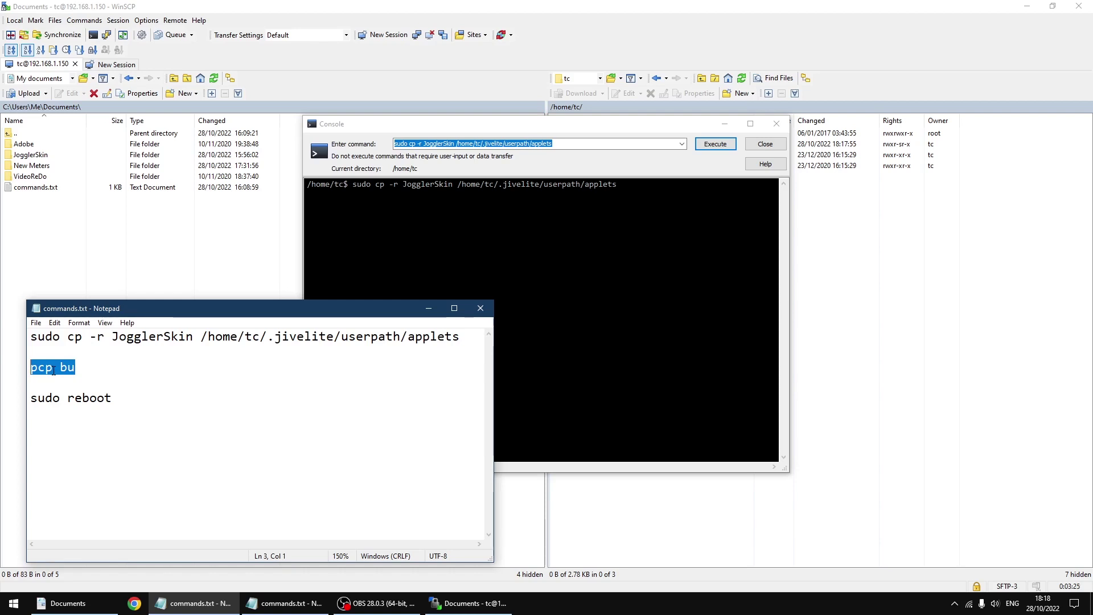
right_click(54, 370)
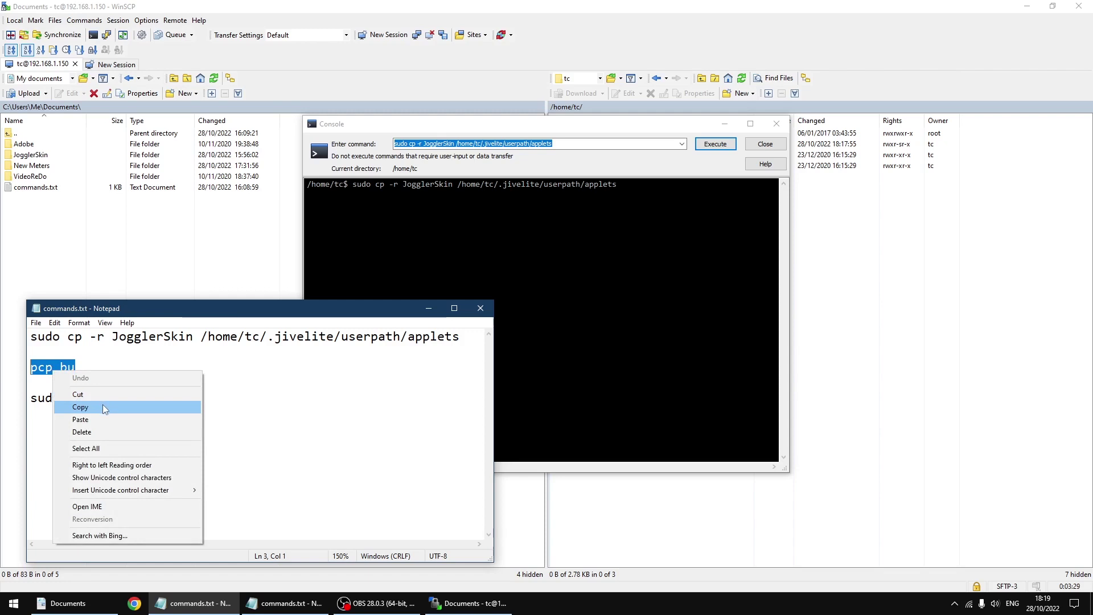
left_click(80, 406)
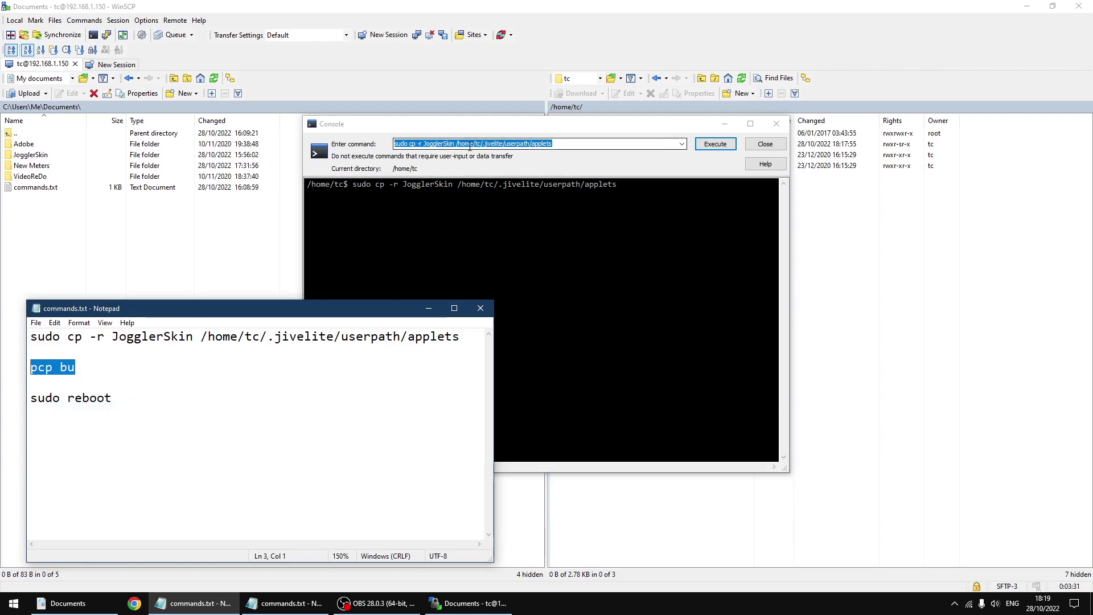
right_click(469, 145)
left_click(496, 195)
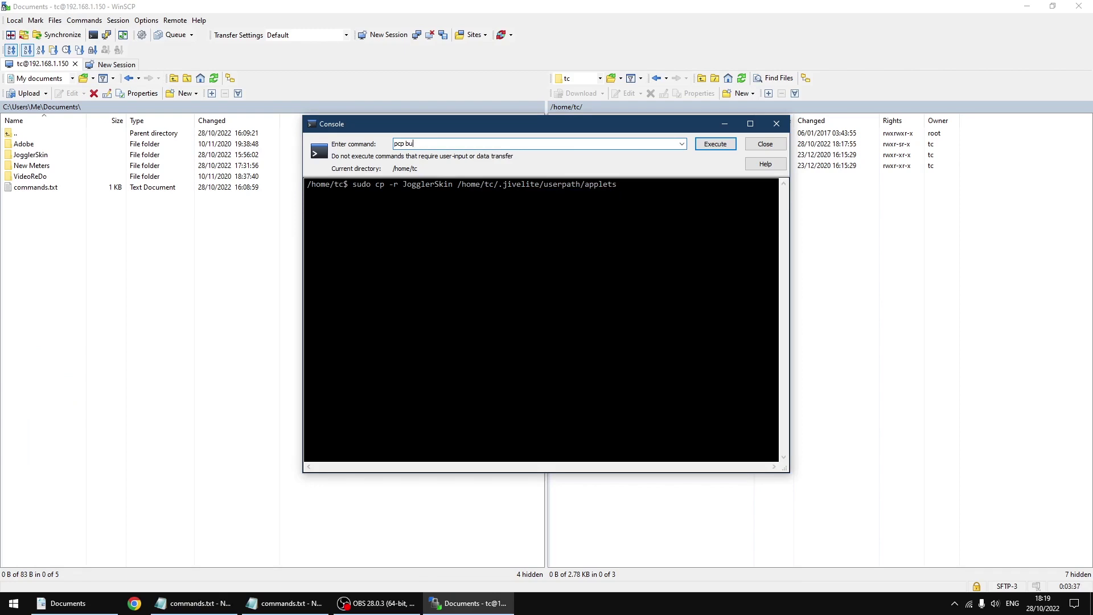
left_click(715, 144)
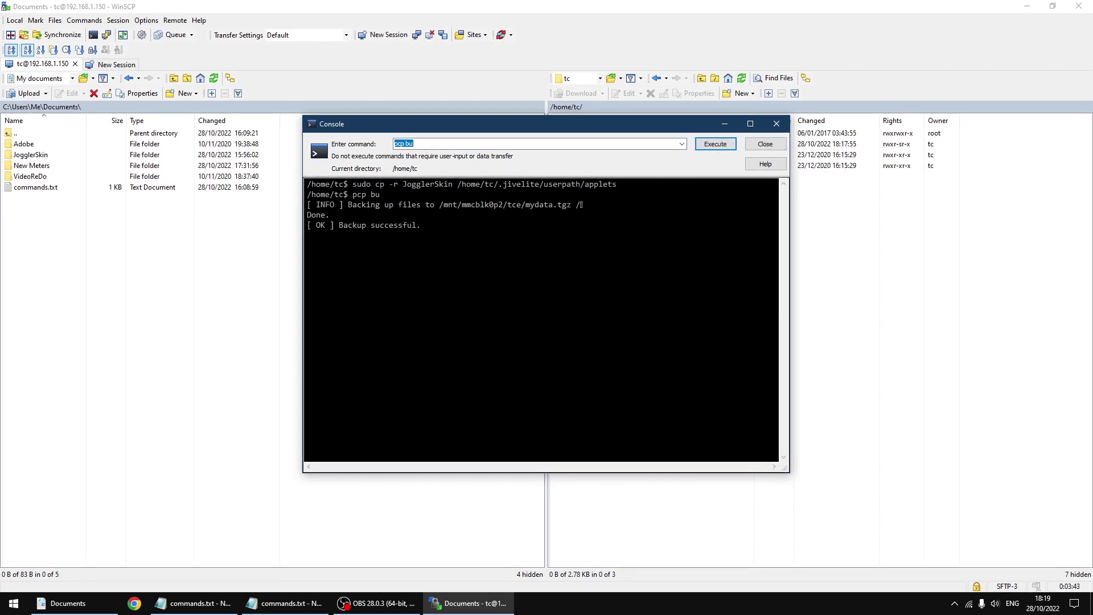
Step: Copy 'sudo reboot' from the notes into the console and execute it to restart the player
left_click(216, 604)
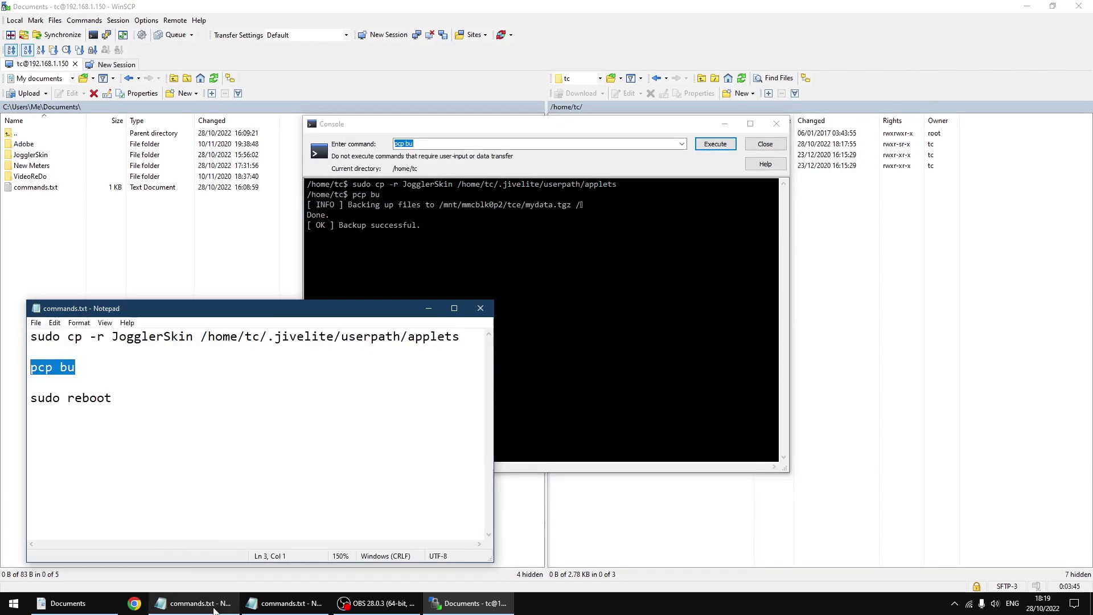
left_click_drag(113, 398, 23, 406)
right_click(43, 396)
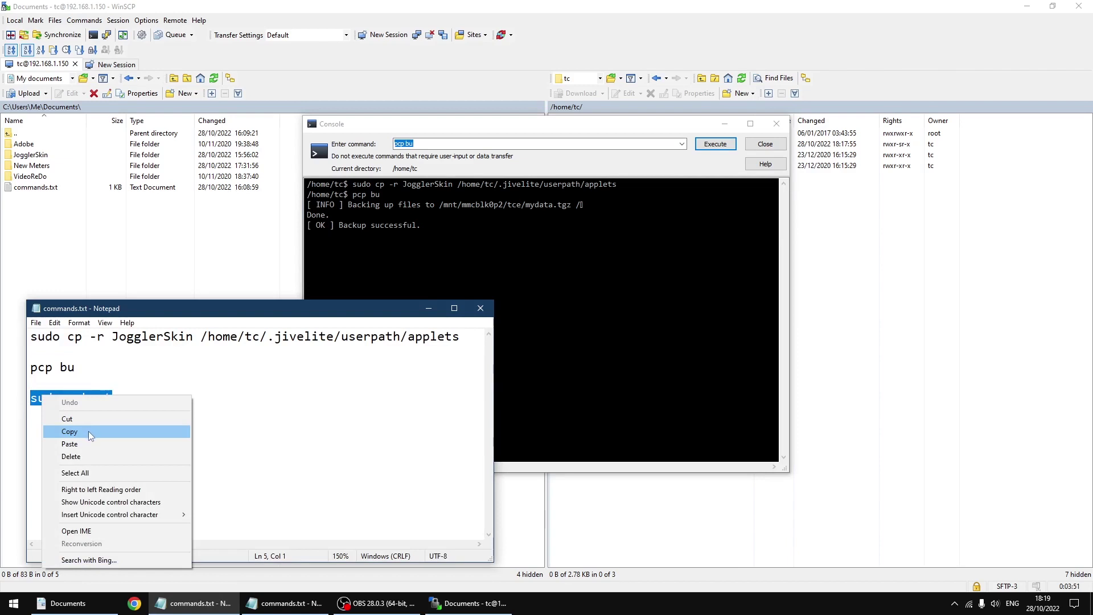
left_click(88, 431)
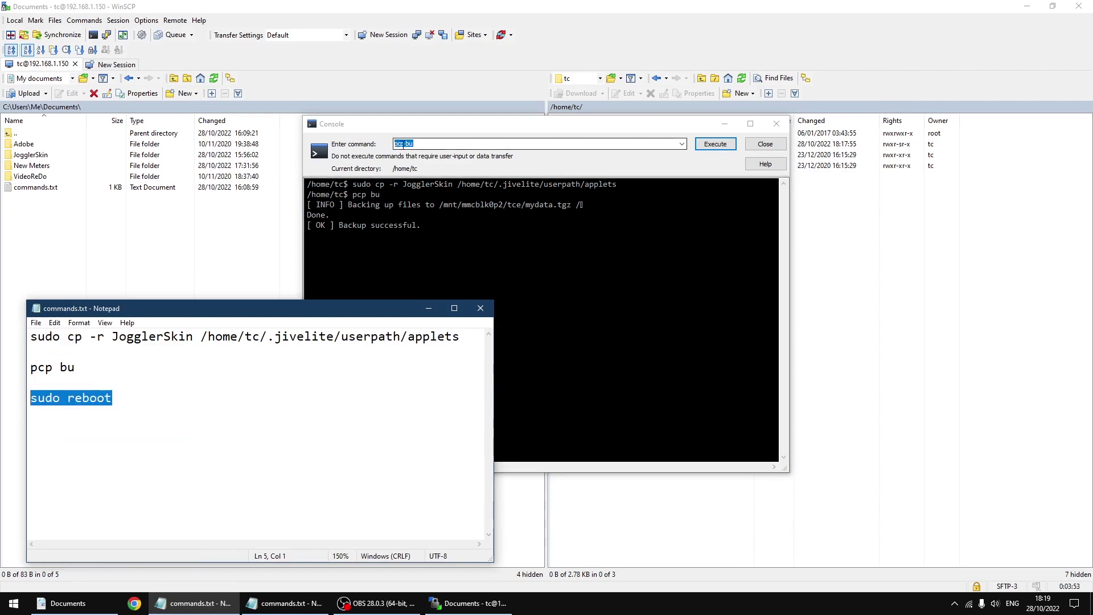
right_click(402, 144)
left_click(439, 195)
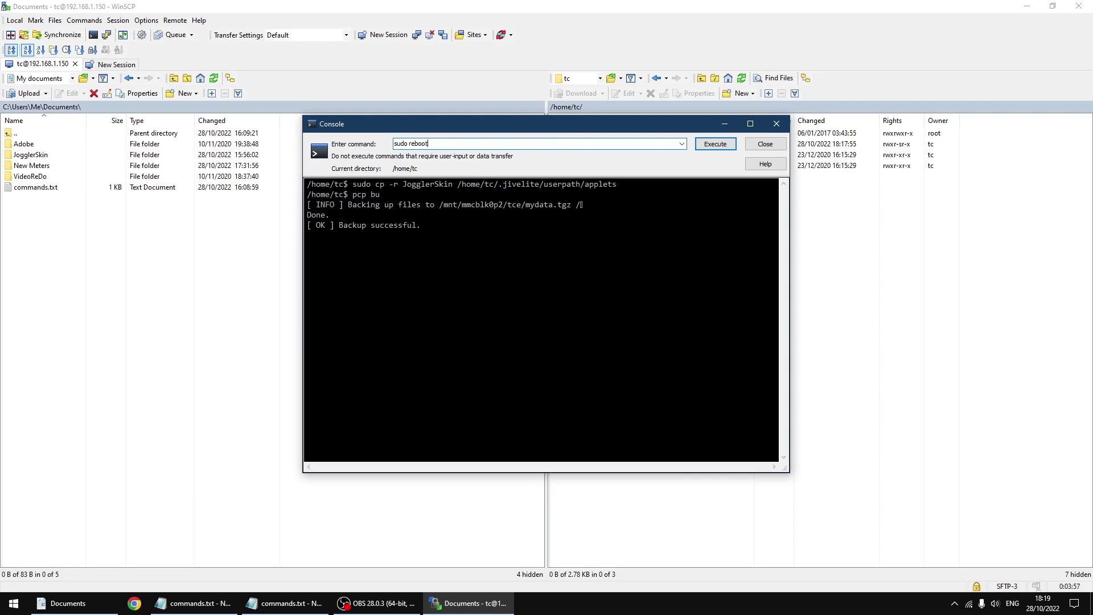
left_click(712, 149)
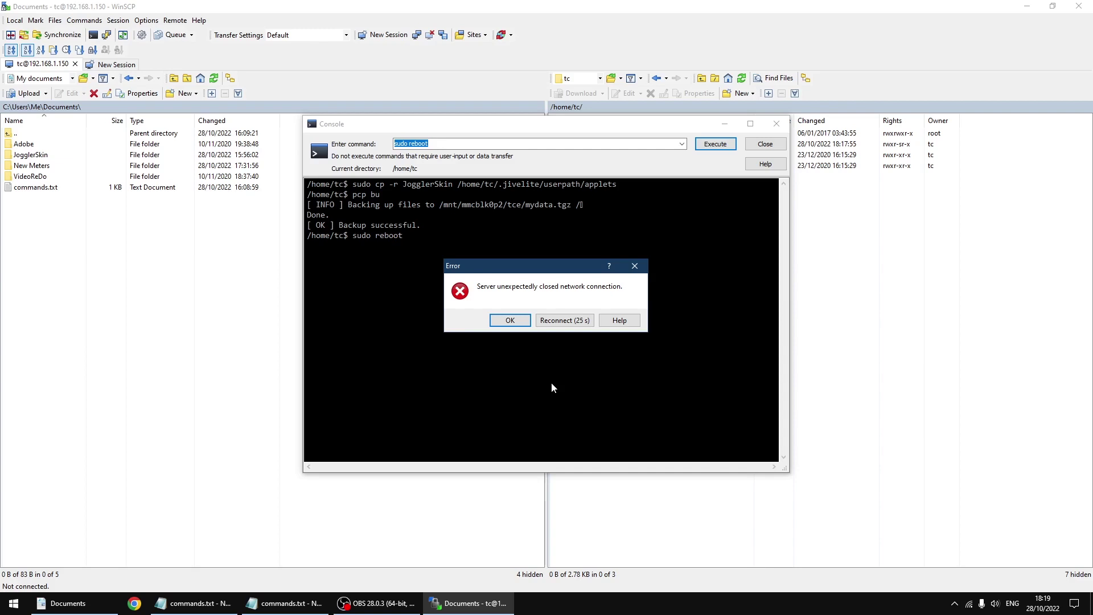
Step: Dismiss the lost-connection error, close WinSCP and minimise the commands notes in Notepad
left_click(496, 321)
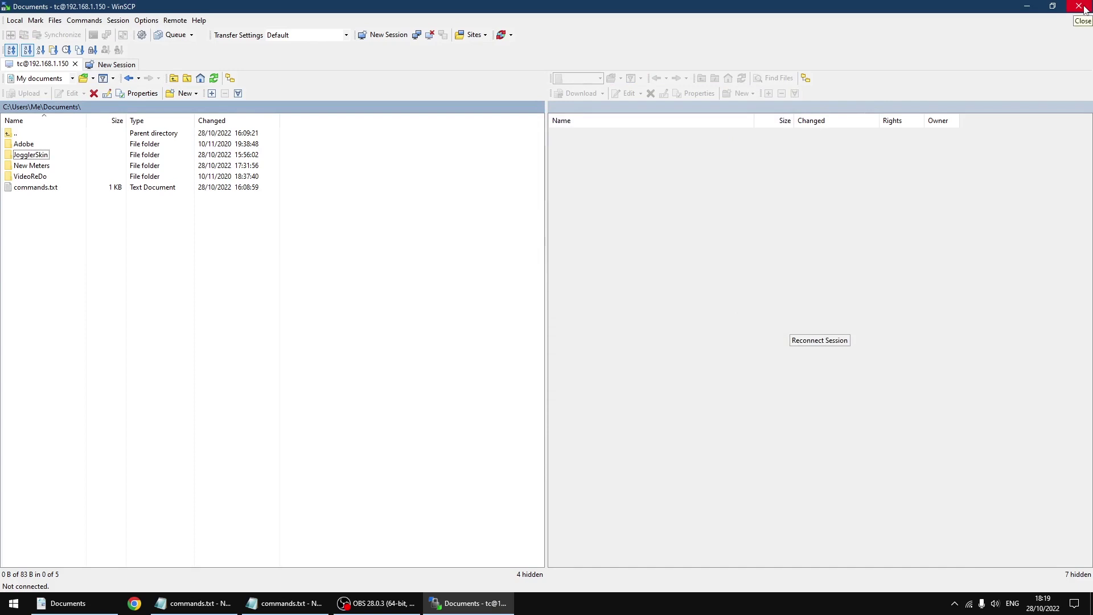
left_click(1084, 9)
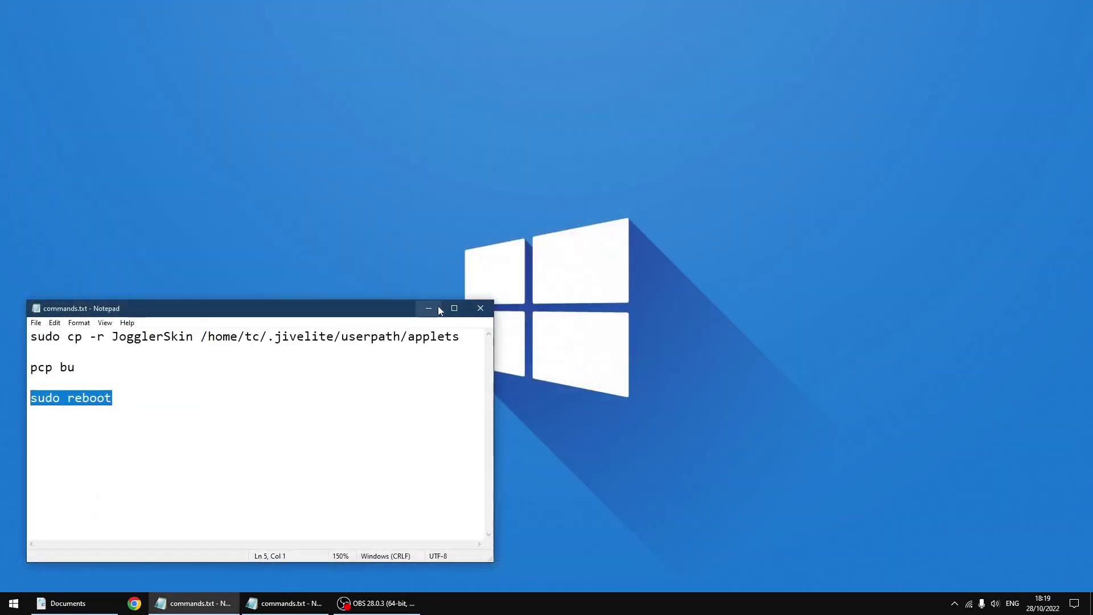
left_click(429, 308)
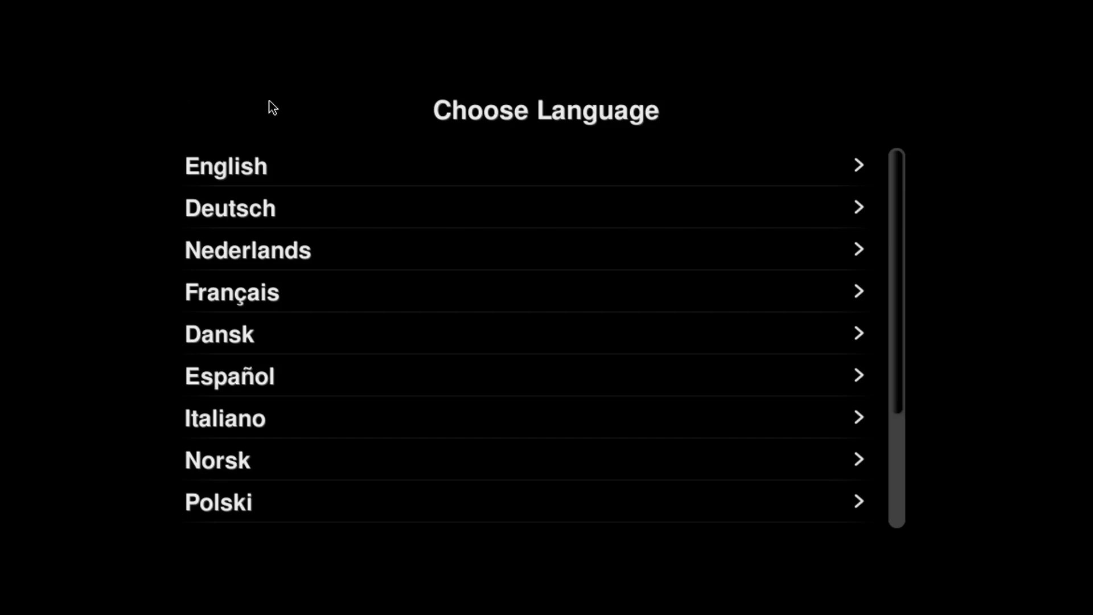
Step: Pick English as the language and back out of Select Skin with Joggler Skin kept
left_click(253, 165)
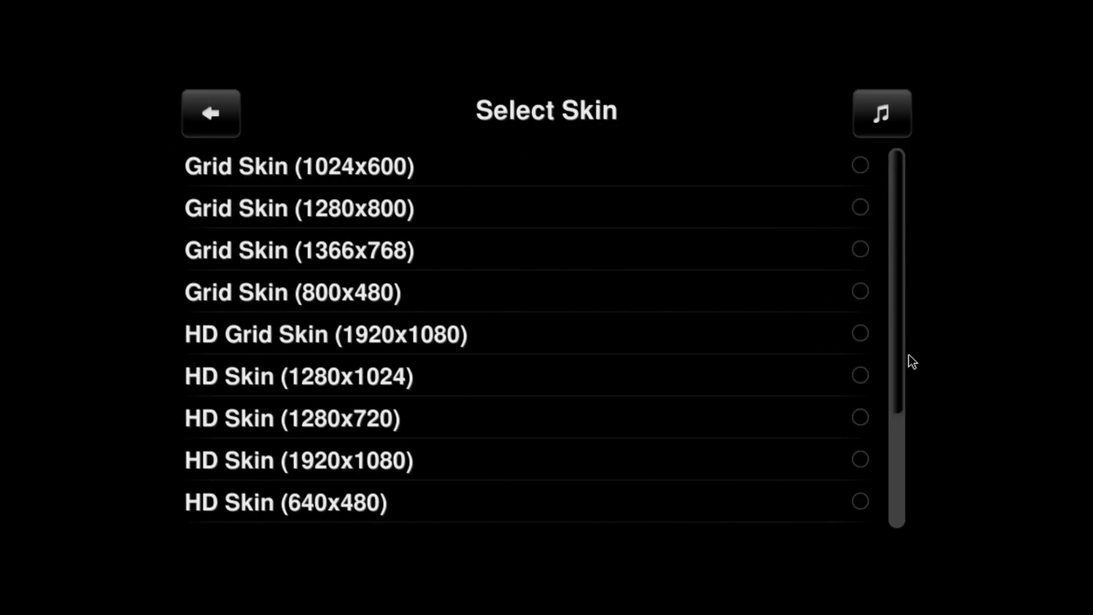
scroll(909, 354, "down", 10)
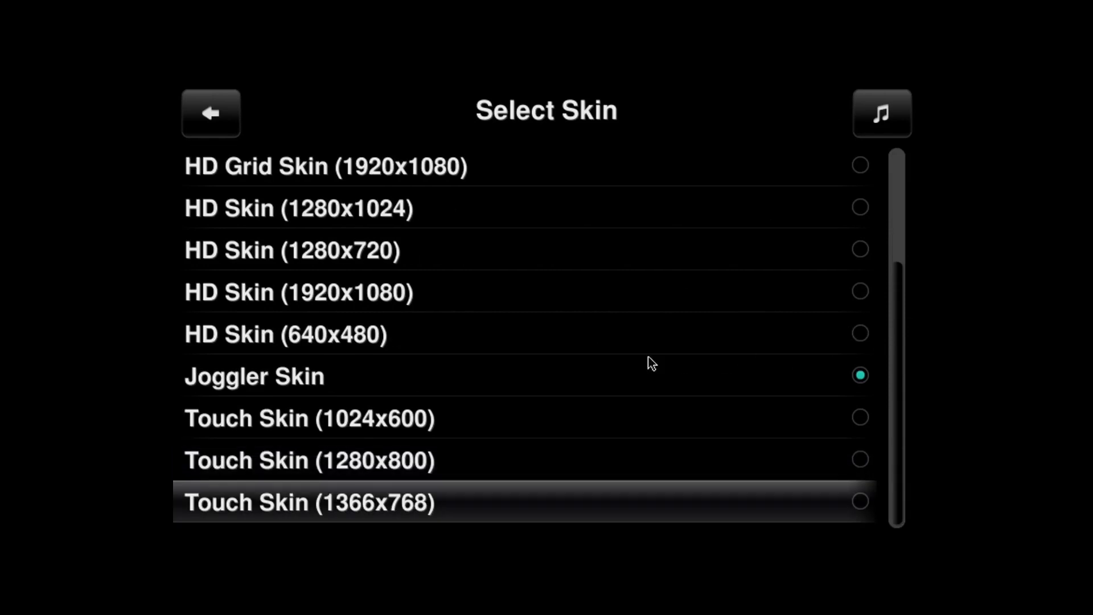
scroll(309, 401, "up", 3)
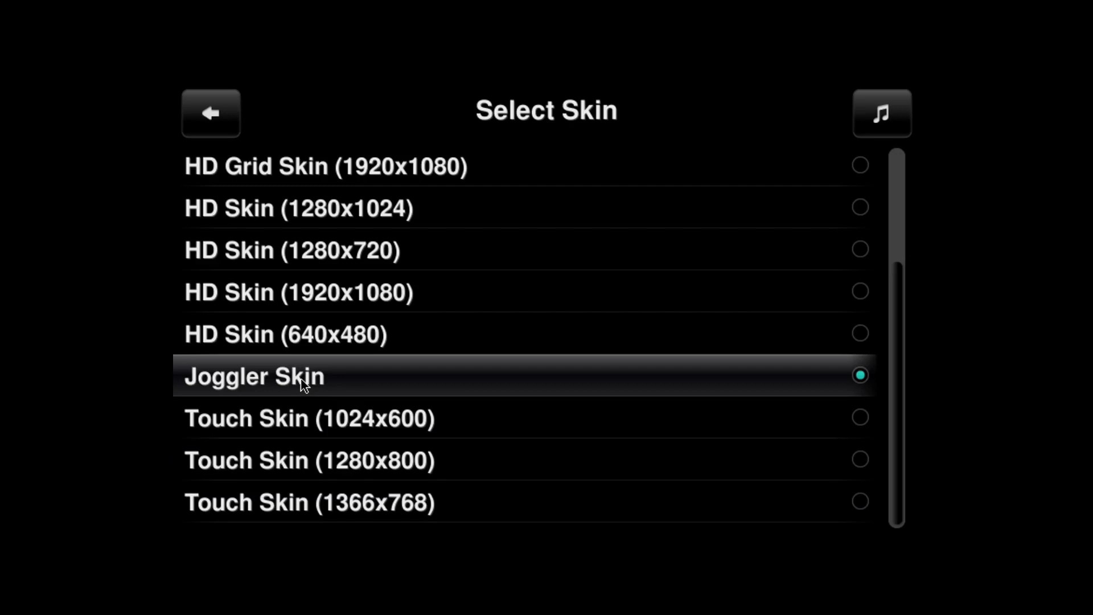
left_click(231, 117)
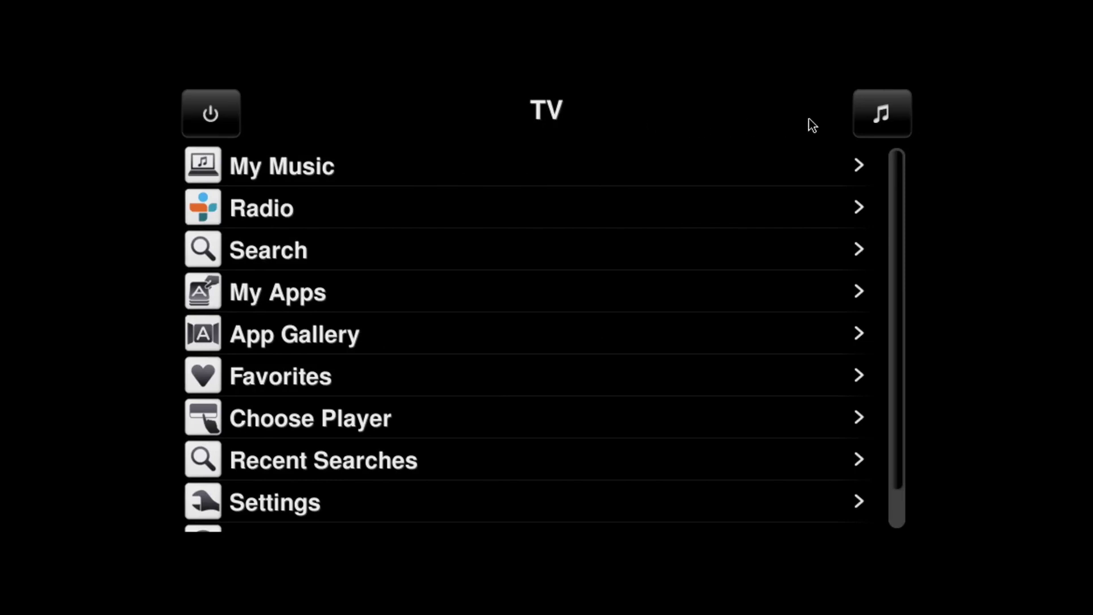
Step: Open Now Playing for The Smurf and cycle the views to the yellow VU meters
left_click(884, 115)
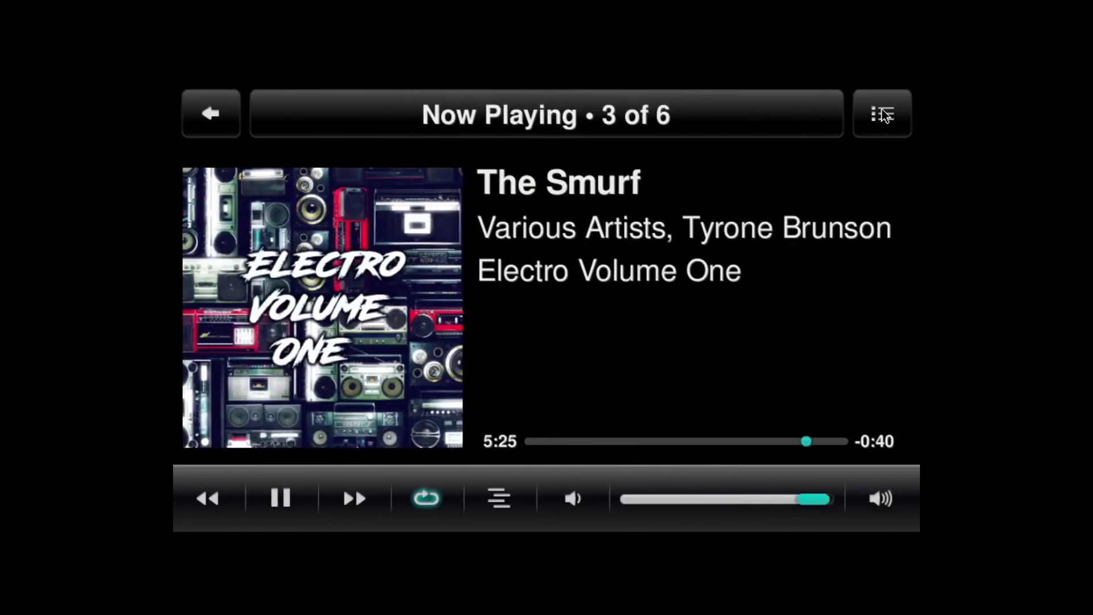
left_click(328, 308)
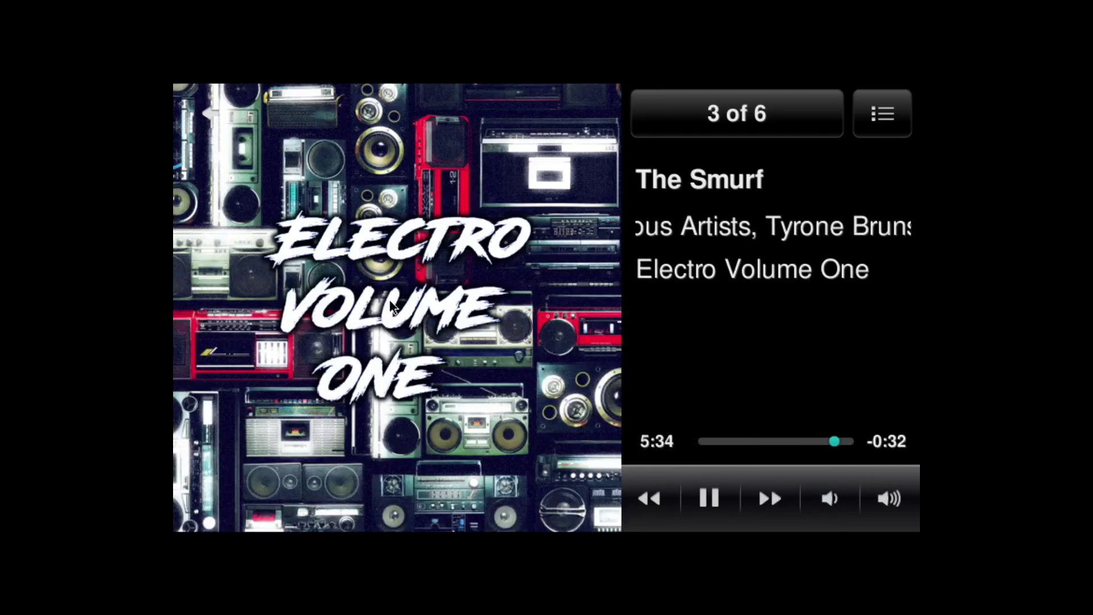
left_click(390, 302)
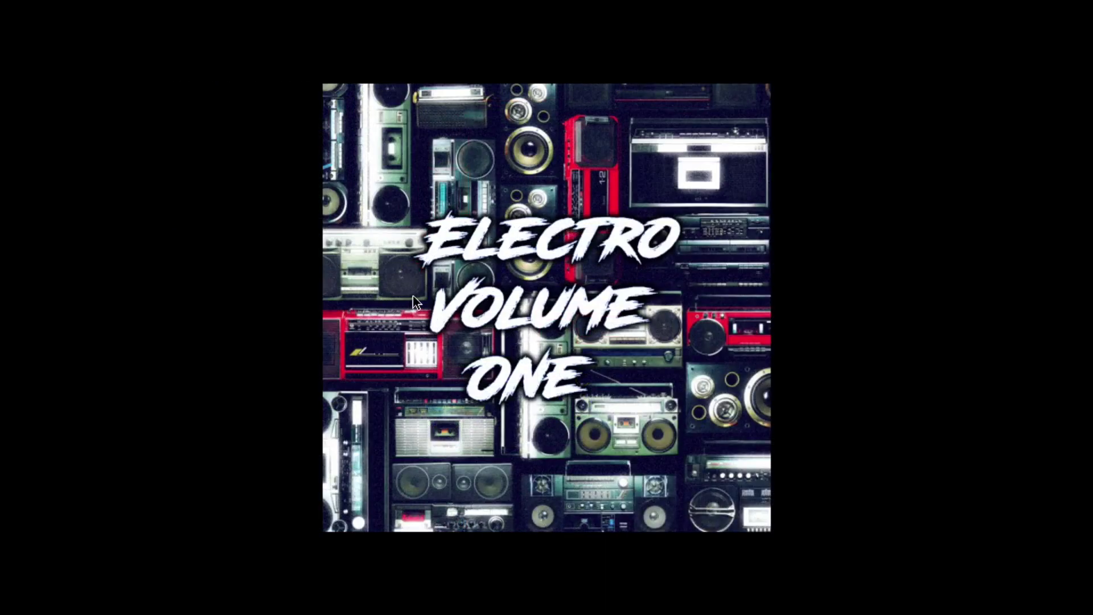
left_click(413, 298)
left_click(327, 267)
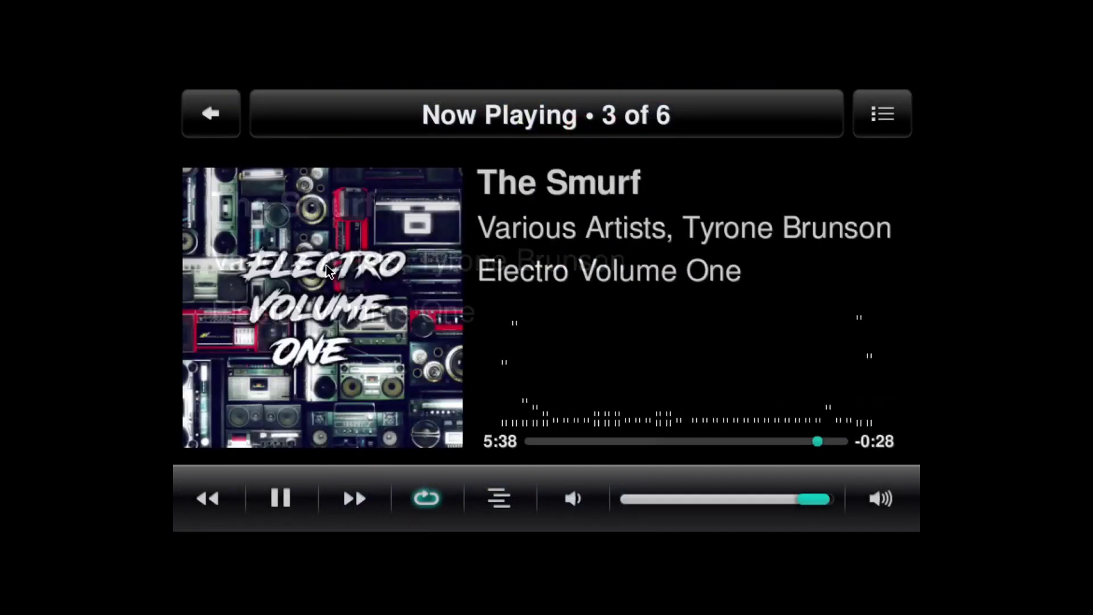
left_click(359, 312)
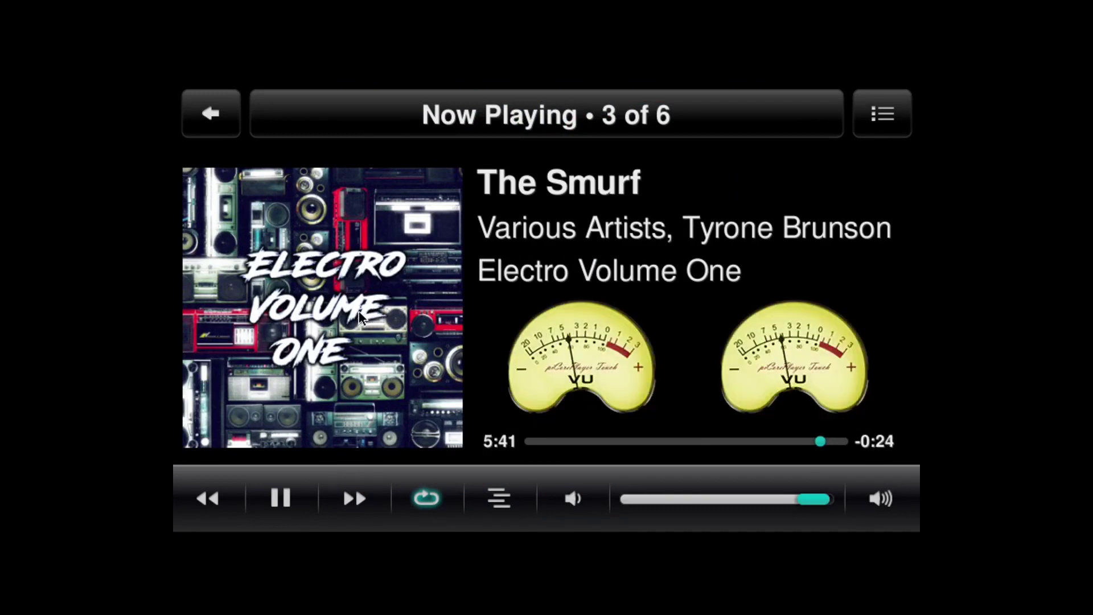